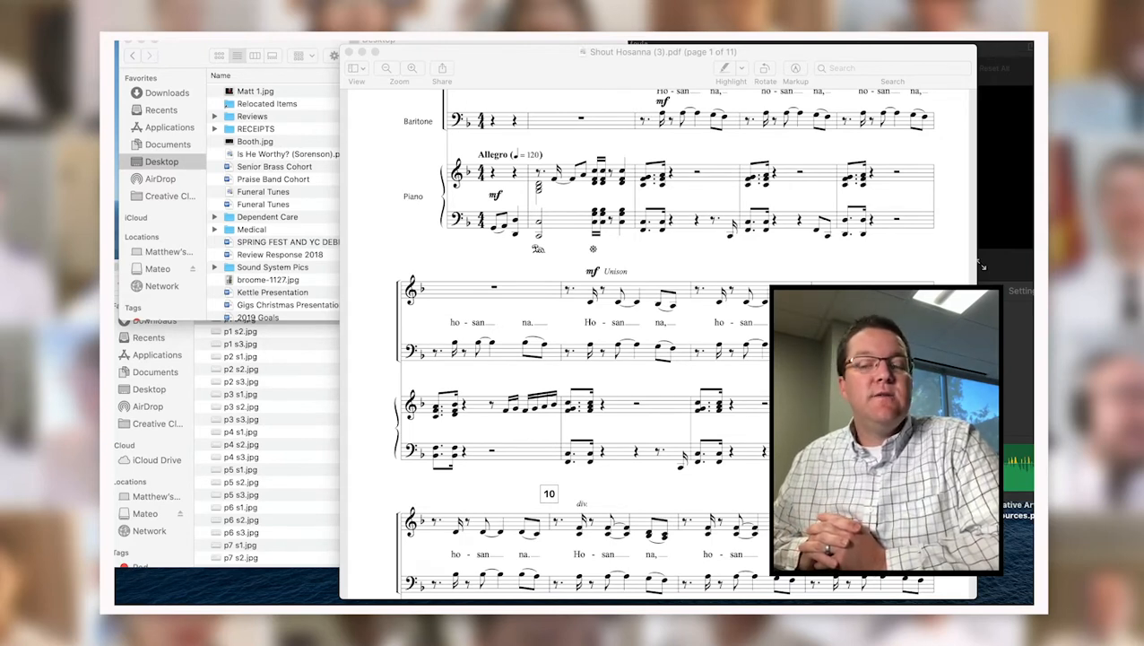
# Scroll through page 1 of the Shout Hosanna PDF, then bring the Systems folder of JPEGs forward.
pyautogui.scroll(5, 533, 413)
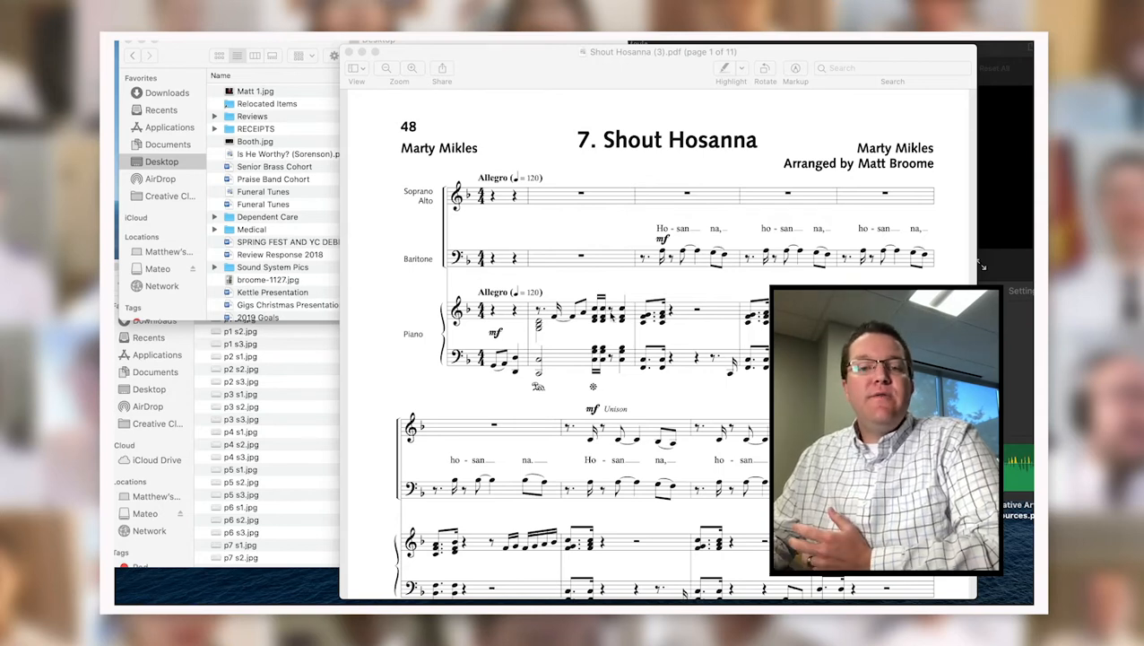
pyautogui.scroll(-1, 610, 316)
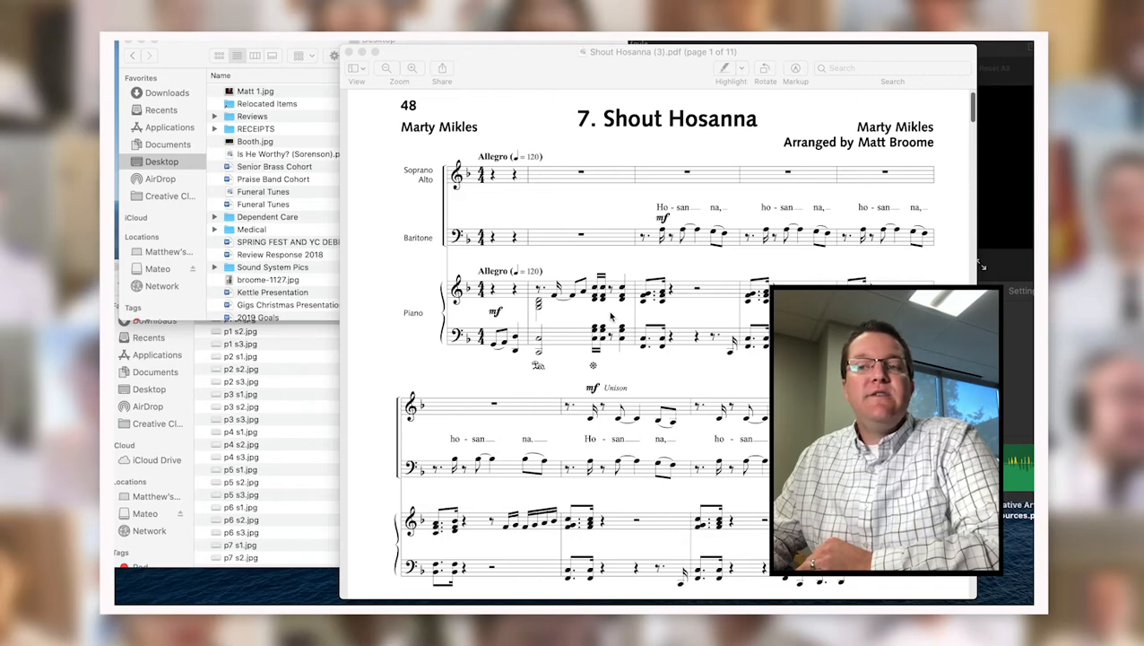
pyautogui.scroll(-7, 610, 315)
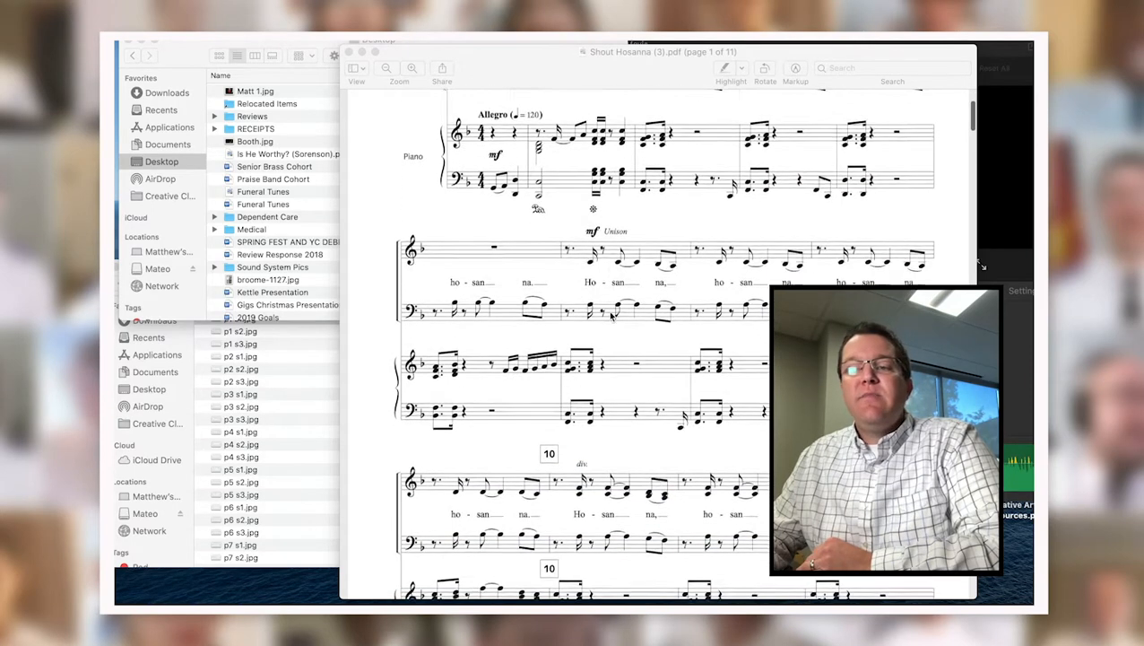
pyautogui.scroll(-5, 611, 316)
pyautogui.scroll(10, 610, 315)
pyautogui.scroll(-3, 611, 315)
pyautogui.scroll(5, 611, 316)
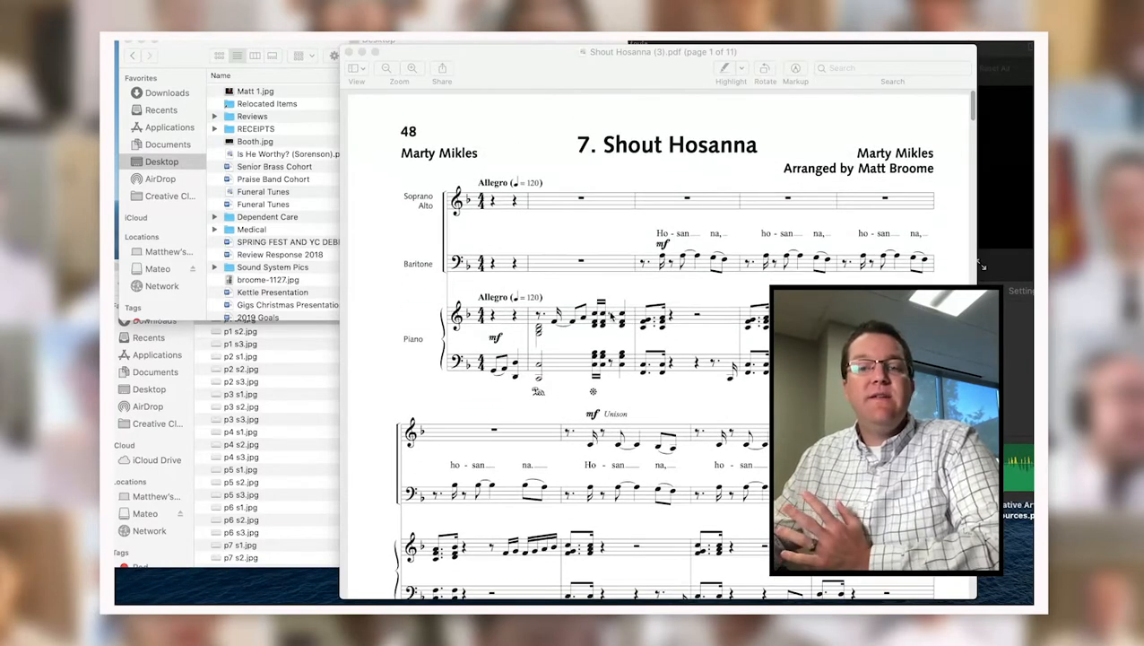
pyautogui.scroll(-2, 610, 316)
pyautogui.scroll(2, 610, 316)
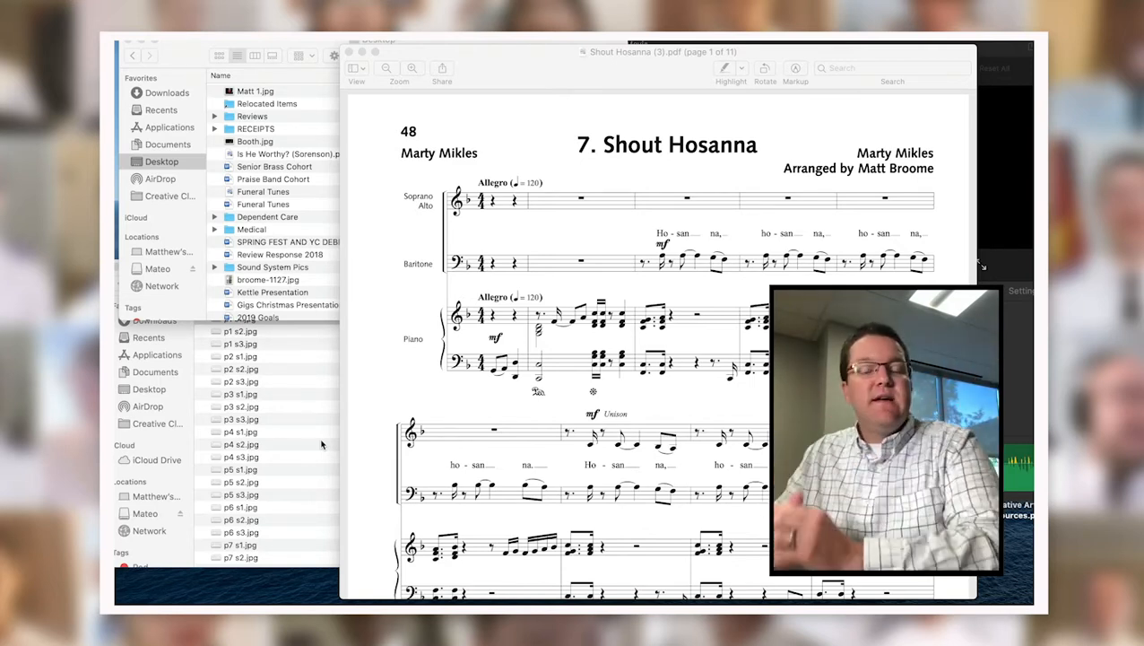
pyautogui.click(291, 429)
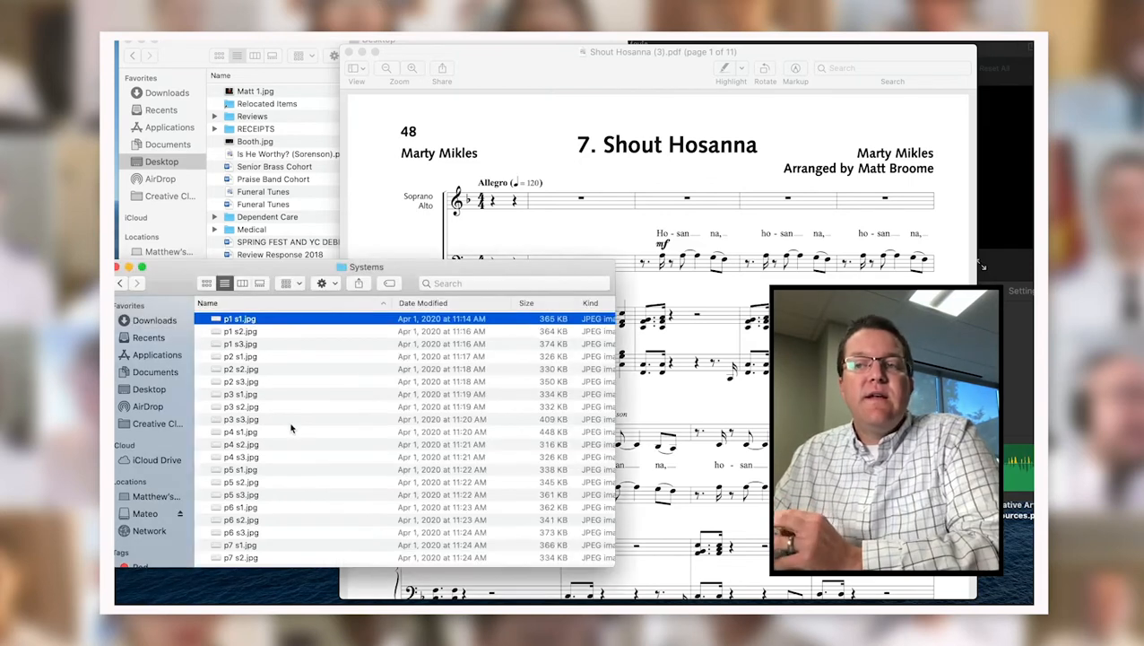
# Screenshot page 1's first system (Soprano/Alto, Baritone, Piano staves) with Cmd+Shift+4.
pyautogui.click(538, 206)
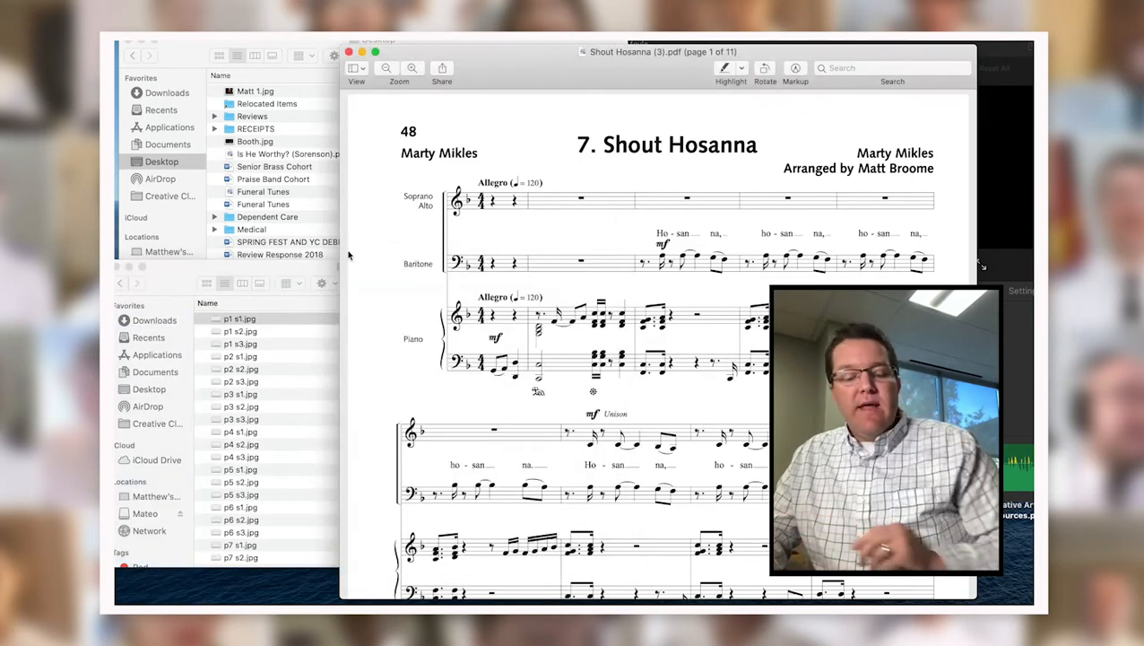
pyautogui.press('super+shift+4')
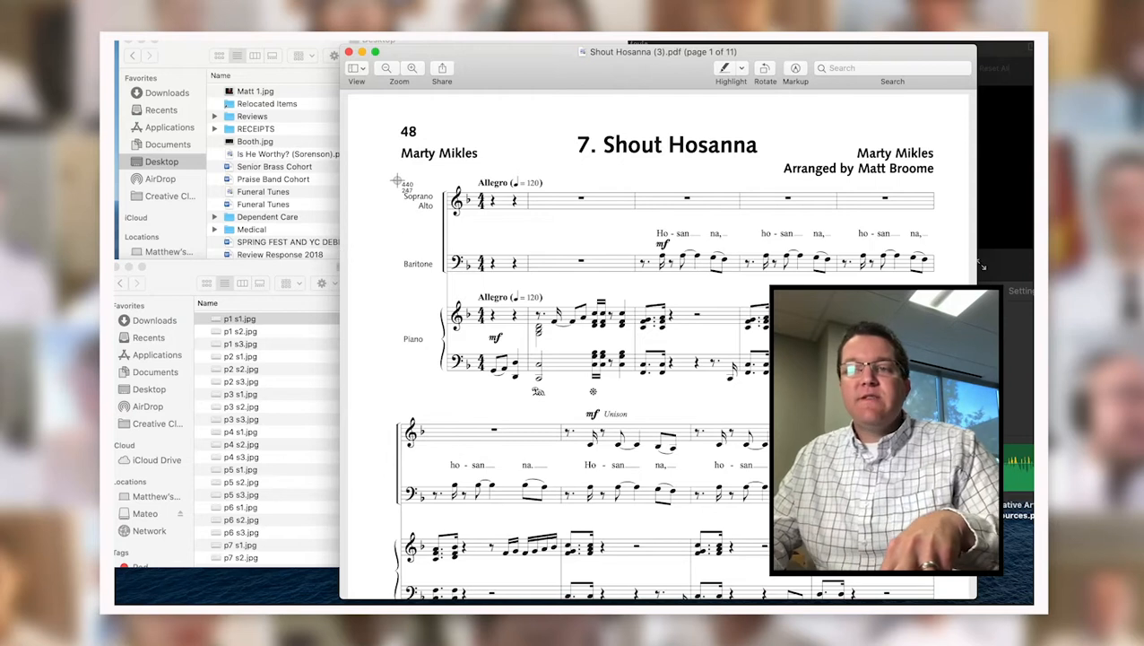
pyautogui.moveTo(394, 178); pyautogui.dragTo(946, 400)
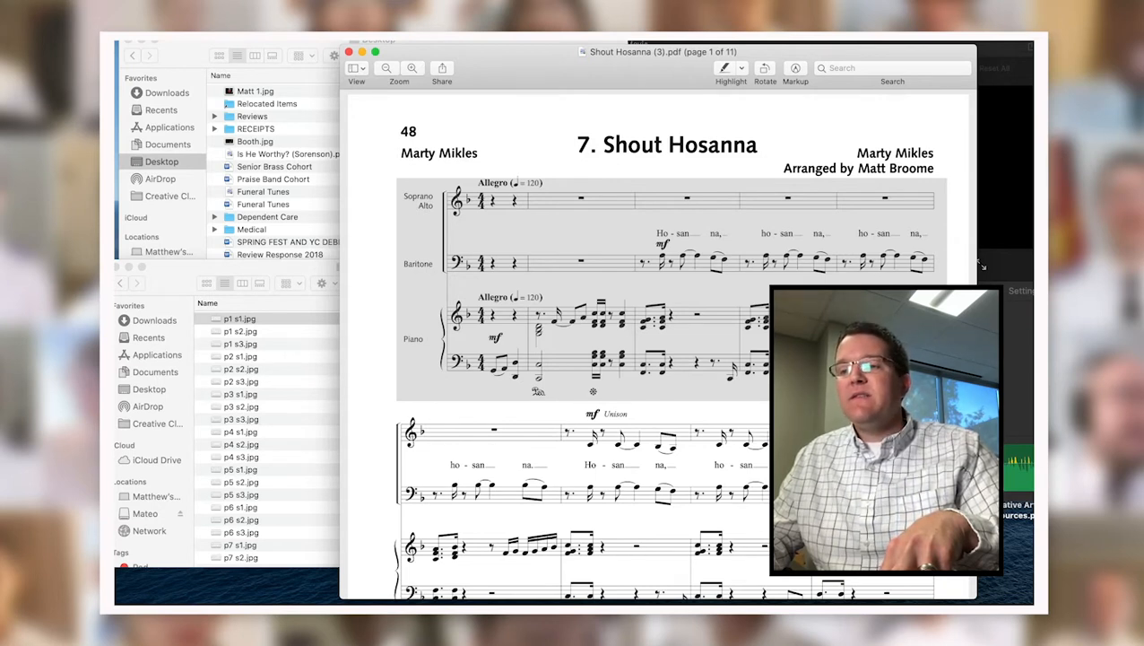
pyautogui.moveTo(947, 401); pyautogui.dragTo(946, 401)
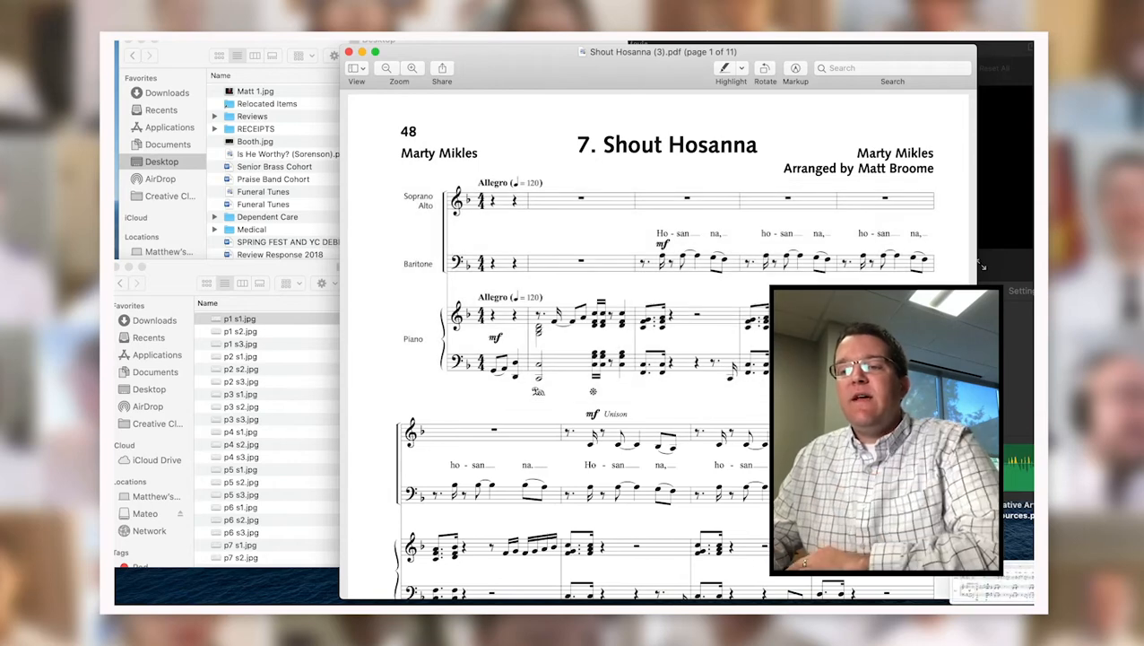
# Open Screen Shot 2020-08-04 at 11.16.16 AM from the Desktop file list in Preview.
pyautogui.scroll(-5, 540, 307)
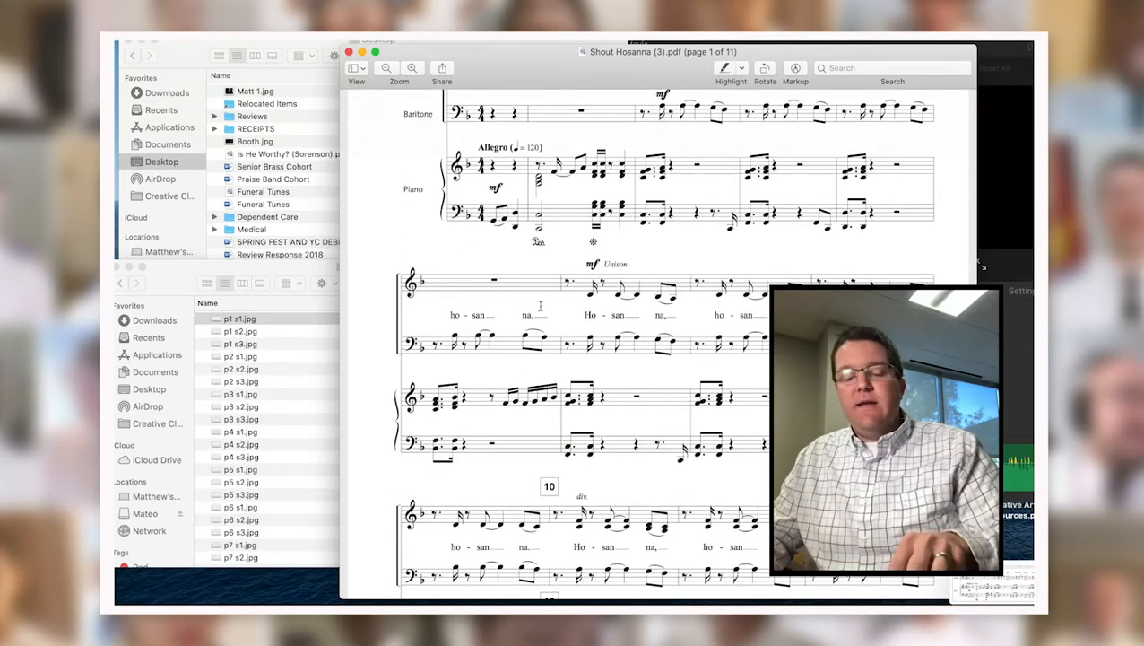
pyautogui.scroll(-12, 450, 394)
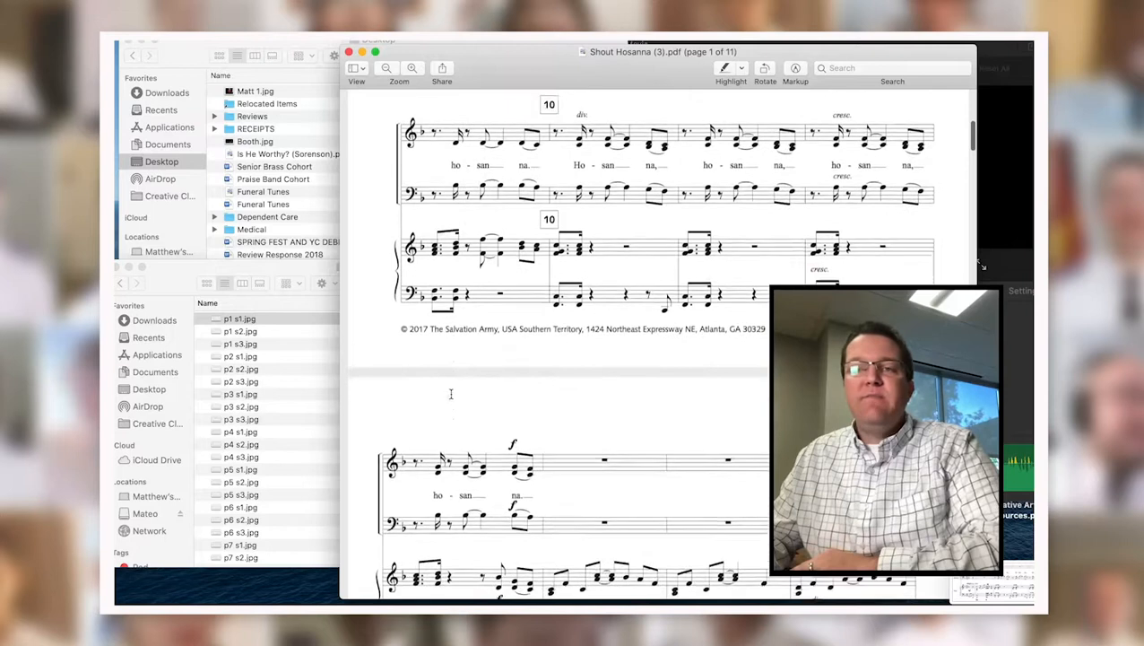
pyautogui.scroll(10, 451, 394)
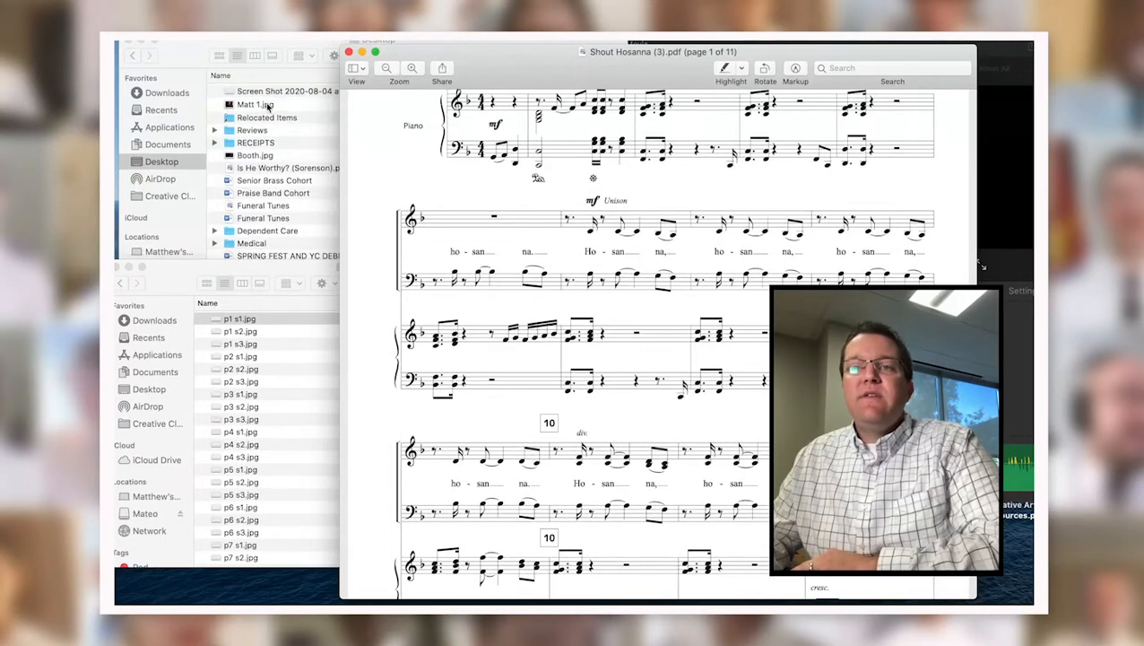
pyautogui.click(258, 92)
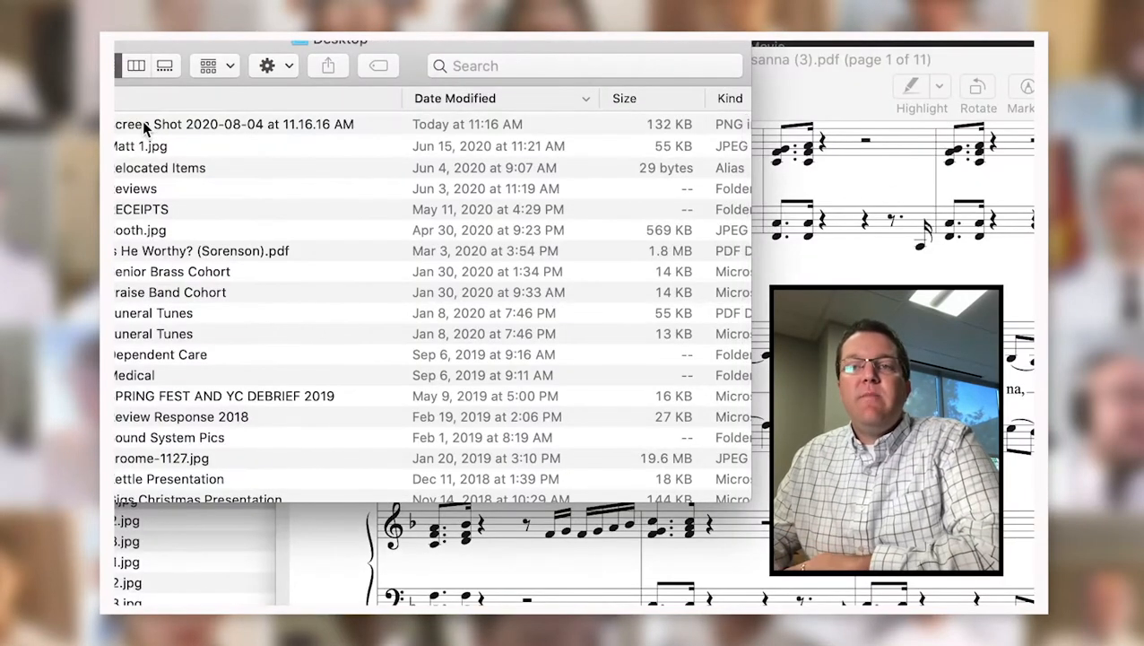
pyautogui.click(143, 123)
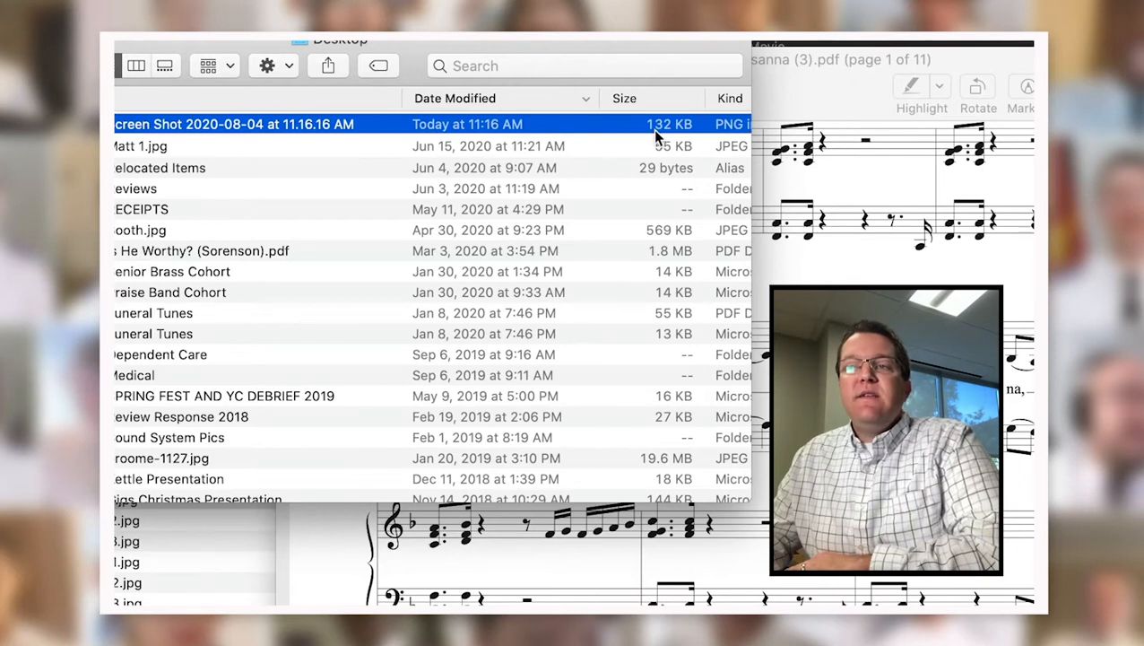
pyautogui.doubleClick(208, 123)
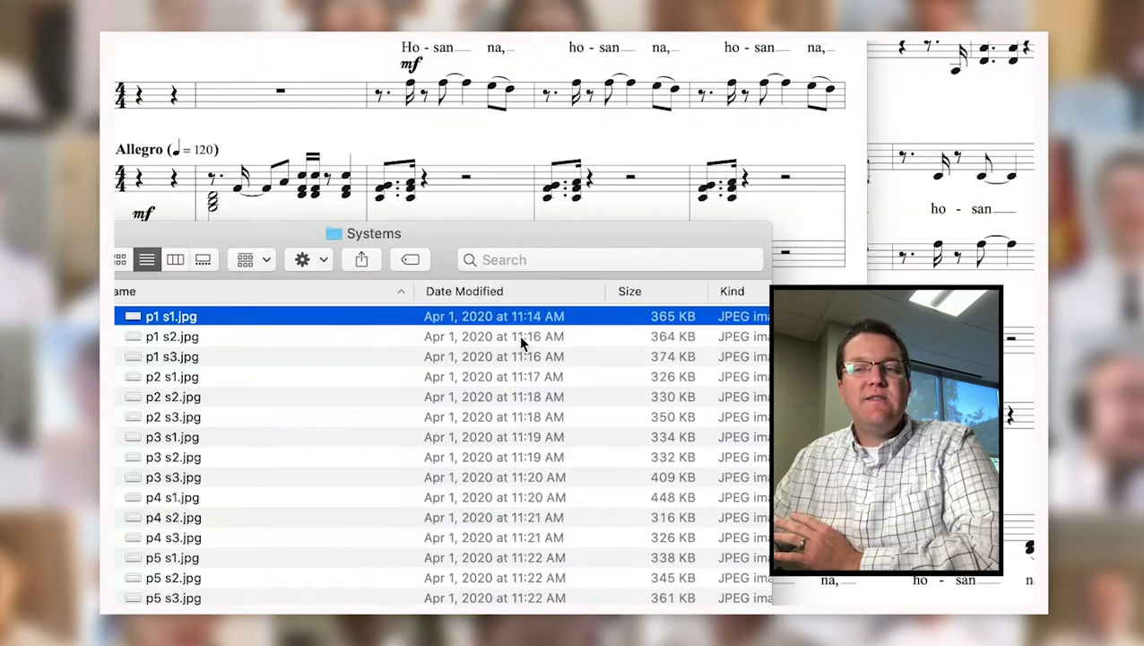
# Open p1 s1.jpg alongside the screenshot and move its window lower.
pyautogui.click(459, 331)
pyautogui.click(651, 317)
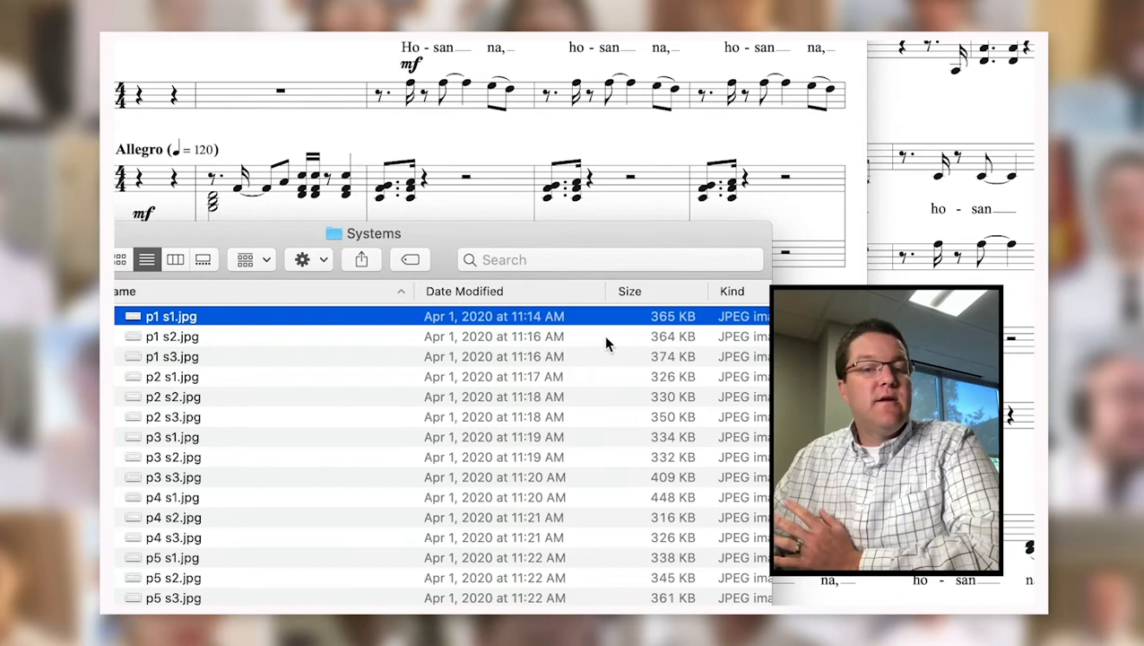
pyautogui.doubleClick(257, 320)
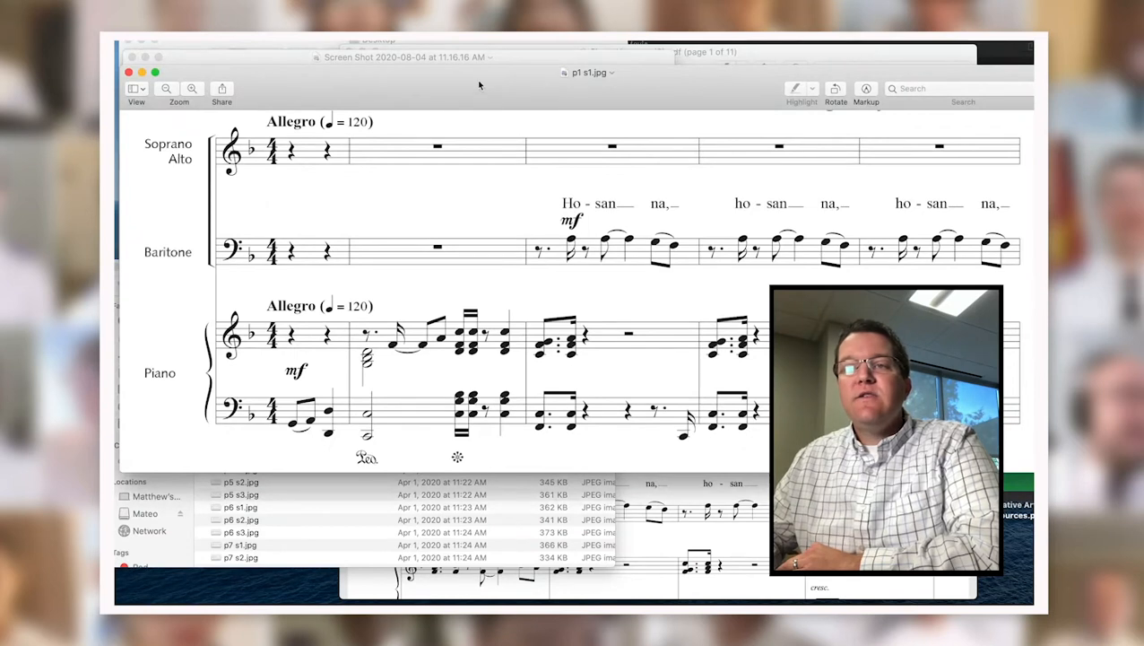
pyautogui.moveTo(479, 85); pyautogui.dragTo(473, 150)
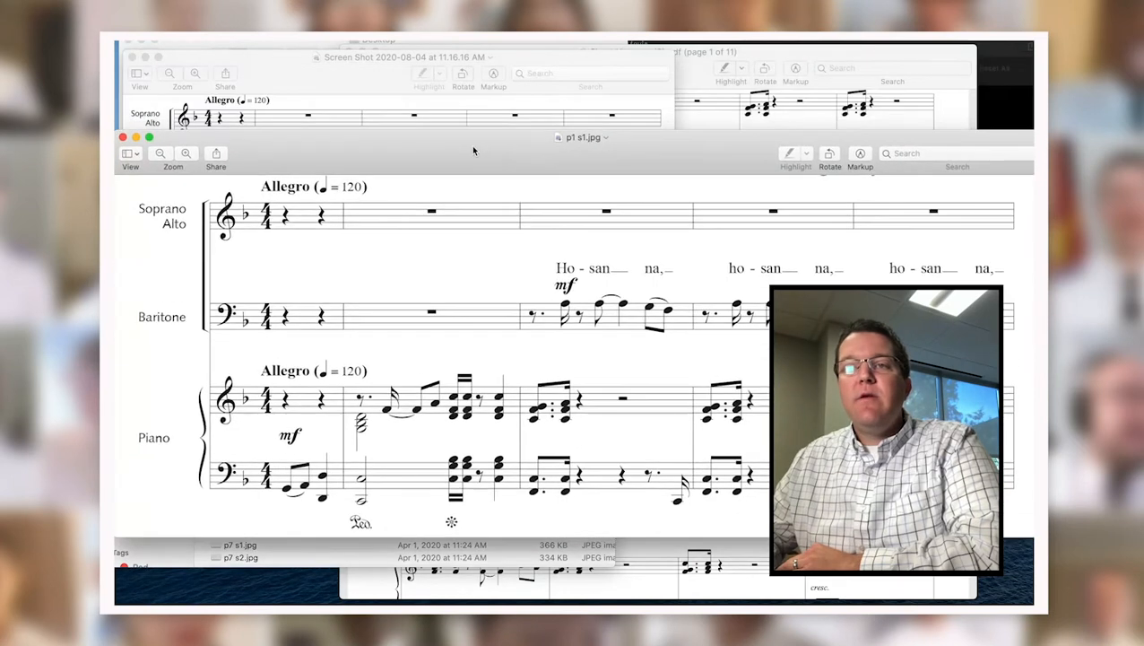
pyautogui.click(379, 87)
# Zoom into the screenshot's notation, zoom back to fit, and close it.
pyautogui.click(195, 73)
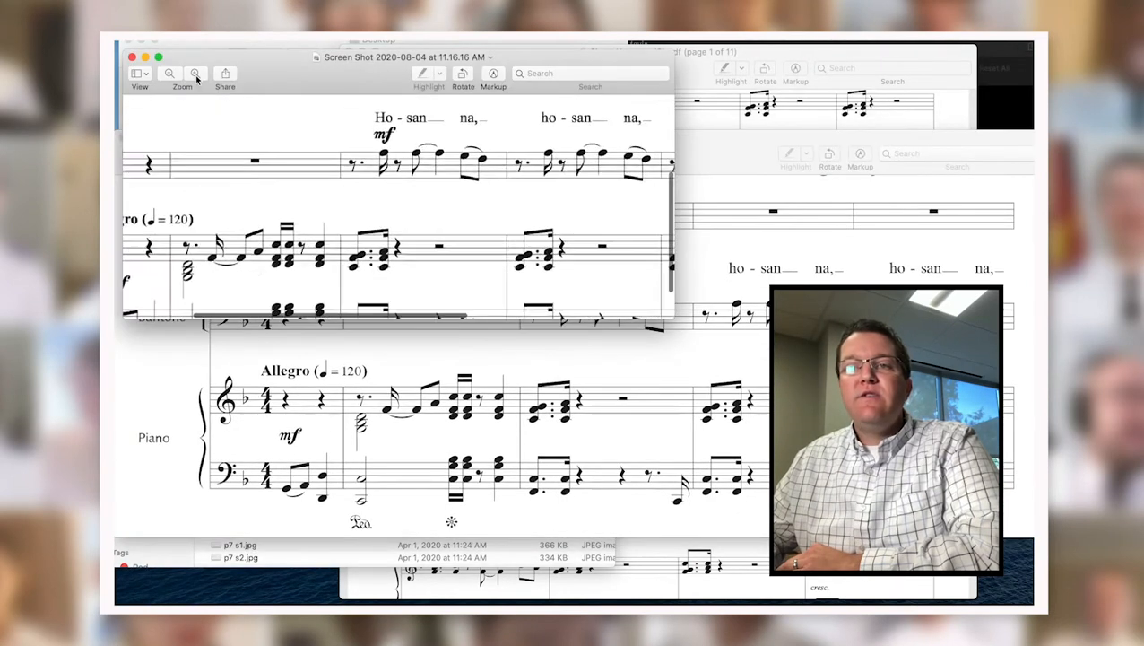
pyautogui.click(195, 73)
pyautogui.click(171, 75)
pyautogui.click(171, 75)
pyautogui.click(171, 76)
pyautogui.click(133, 58)
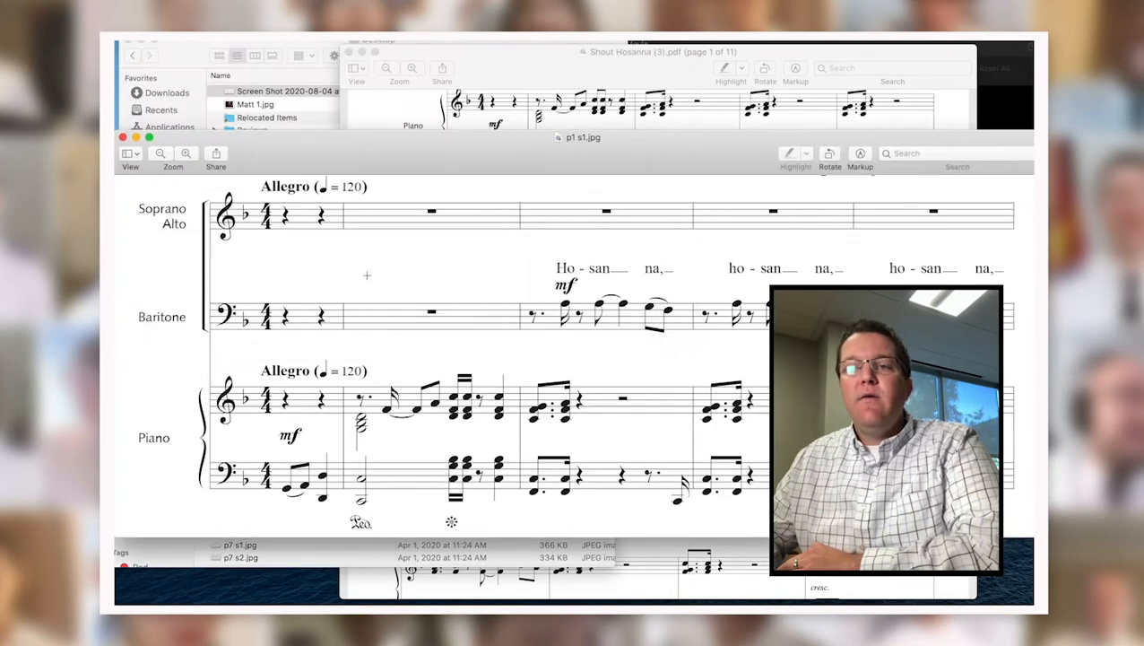
# Zoom into p1 s1.jpg, return it to fit, close it, and bring the Systems folder forward.
pyautogui.click(188, 156)
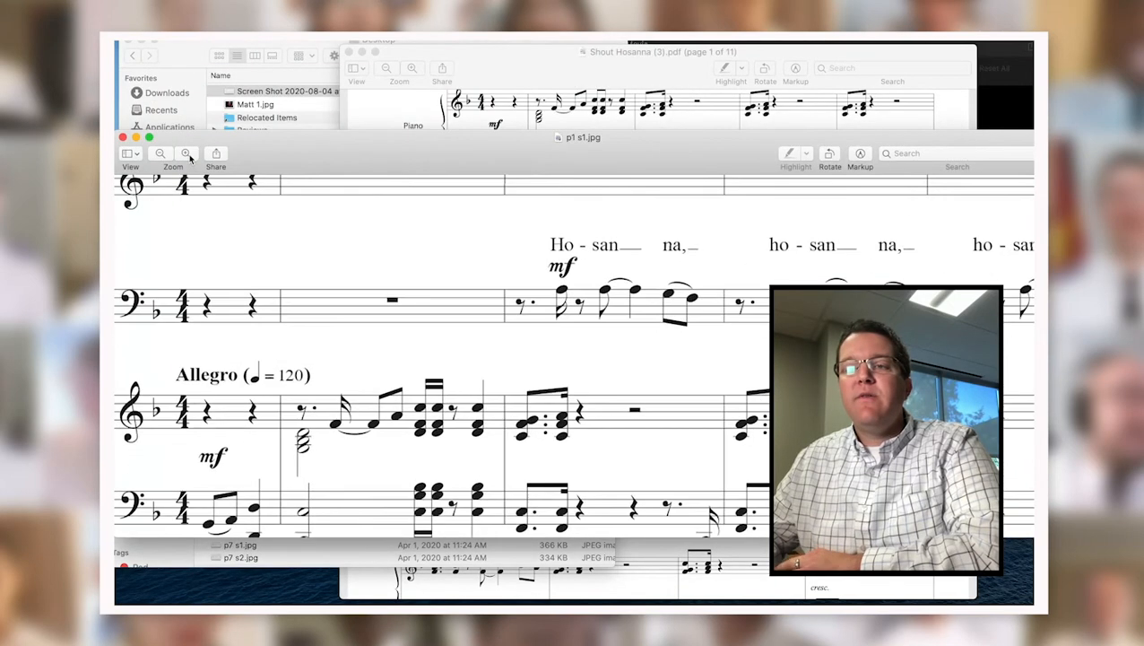
pyautogui.click(188, 156)
pyautogui.click(158, 155)
pyautogui.click(158, 155)
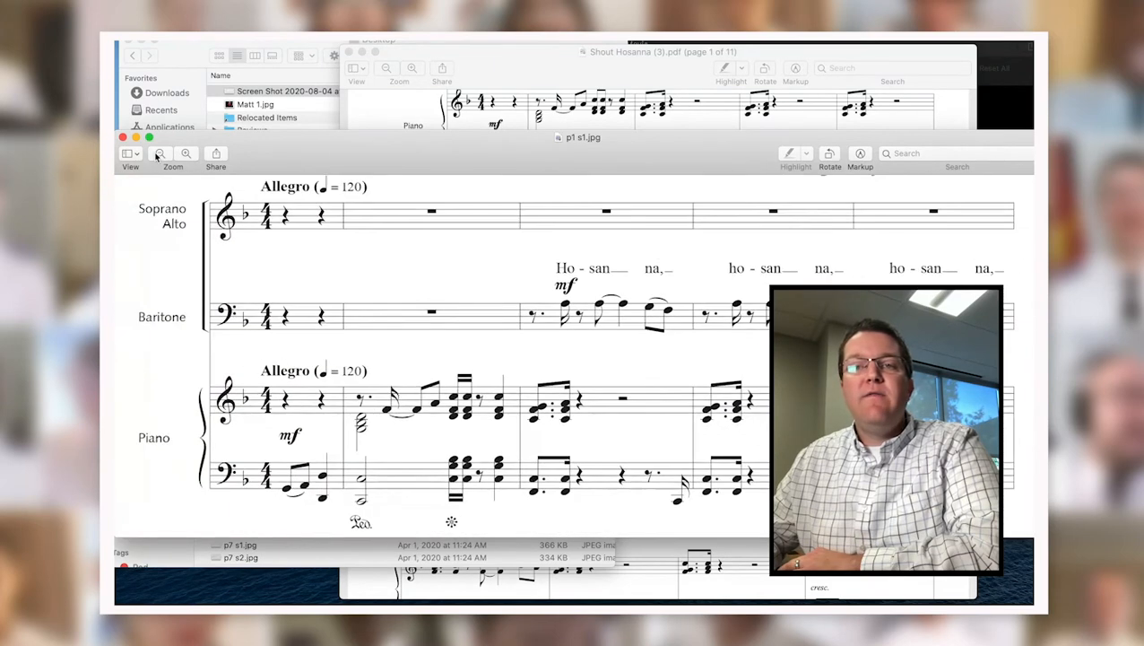
pyautogui.click(123, 137)
pyautogui.click(251, 382)
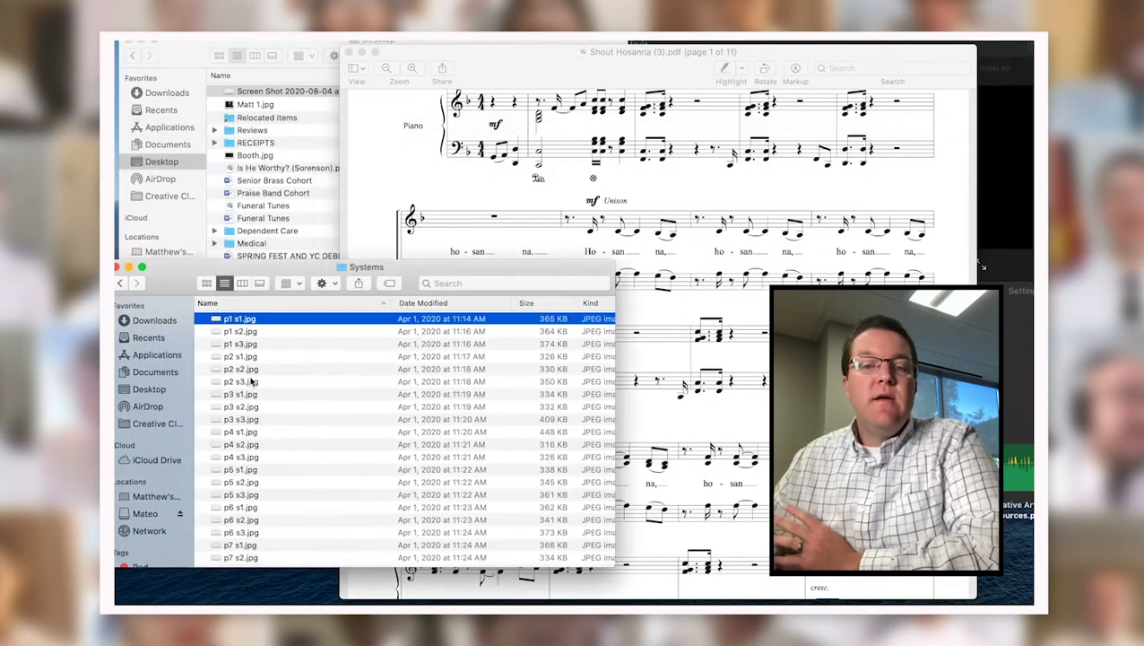
# Browse the Systems images from p1 s2.jpg and p1 s3.jpg to p11 s 1.jpg, then switch to iMovie.
pyautogui.click(467, 189)
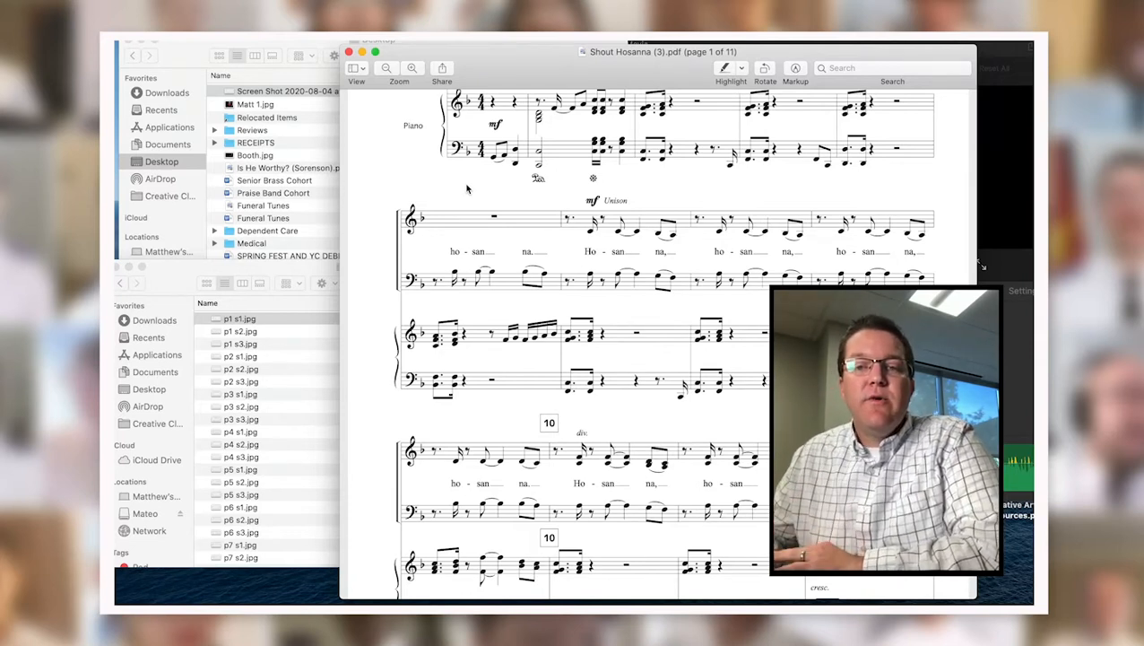
pyautogui.click(217, 380)
pyautogui.scroll(-5, 268, 369)
pyautogui.scroll(5, 267, 369)
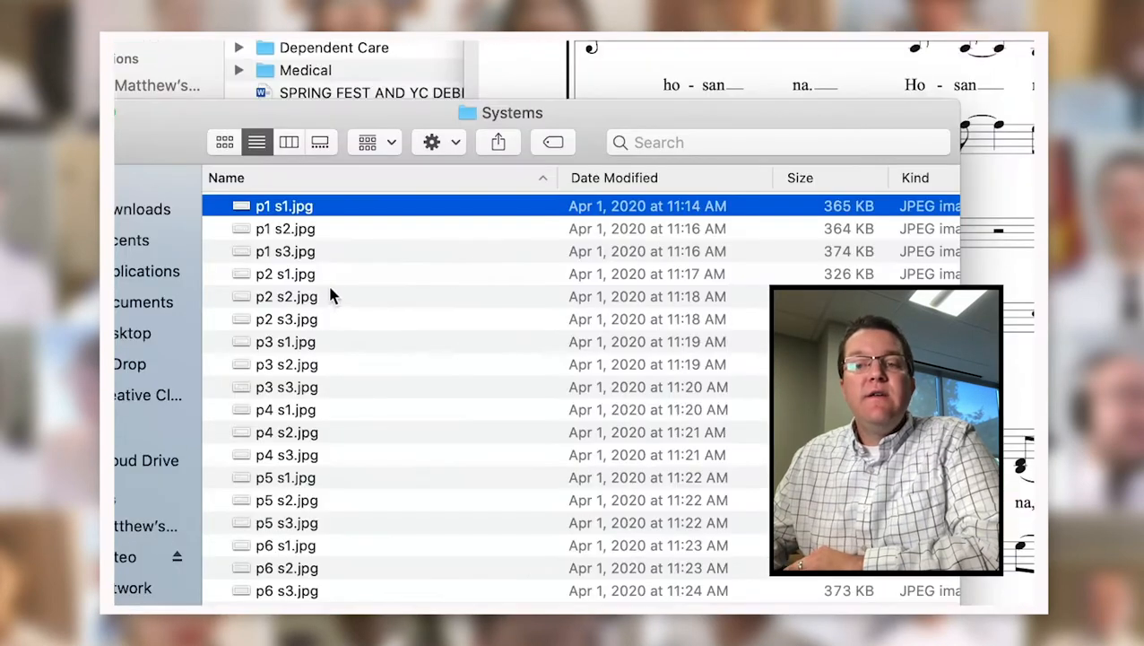
pyautogui.click(320, 229)
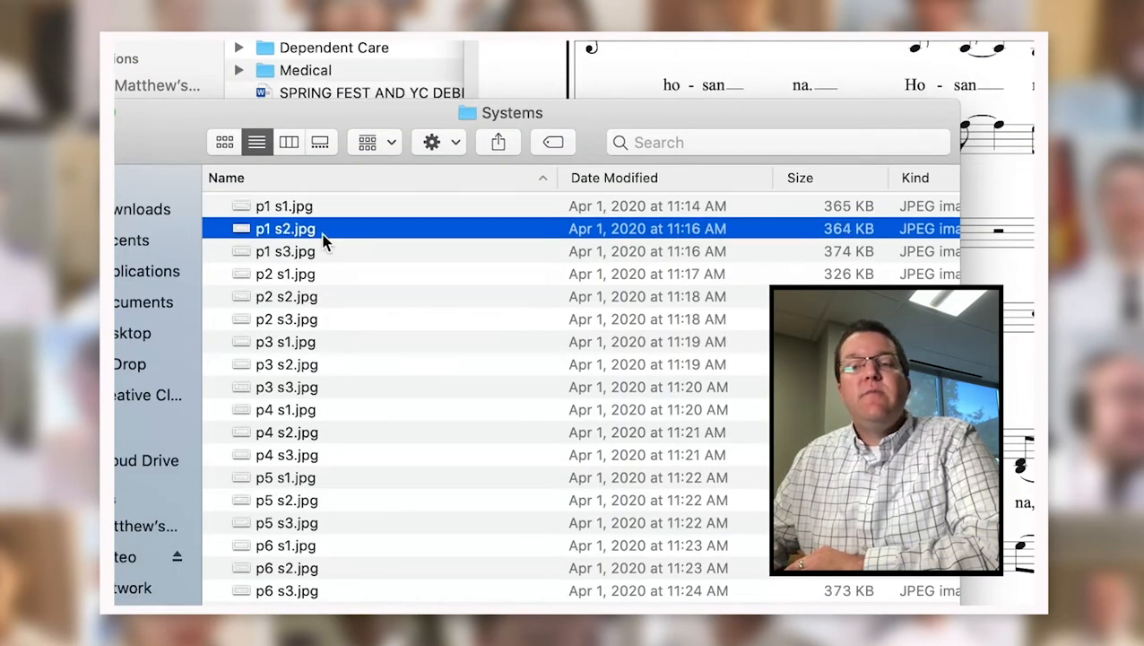
pyautogui.click(291, 254)
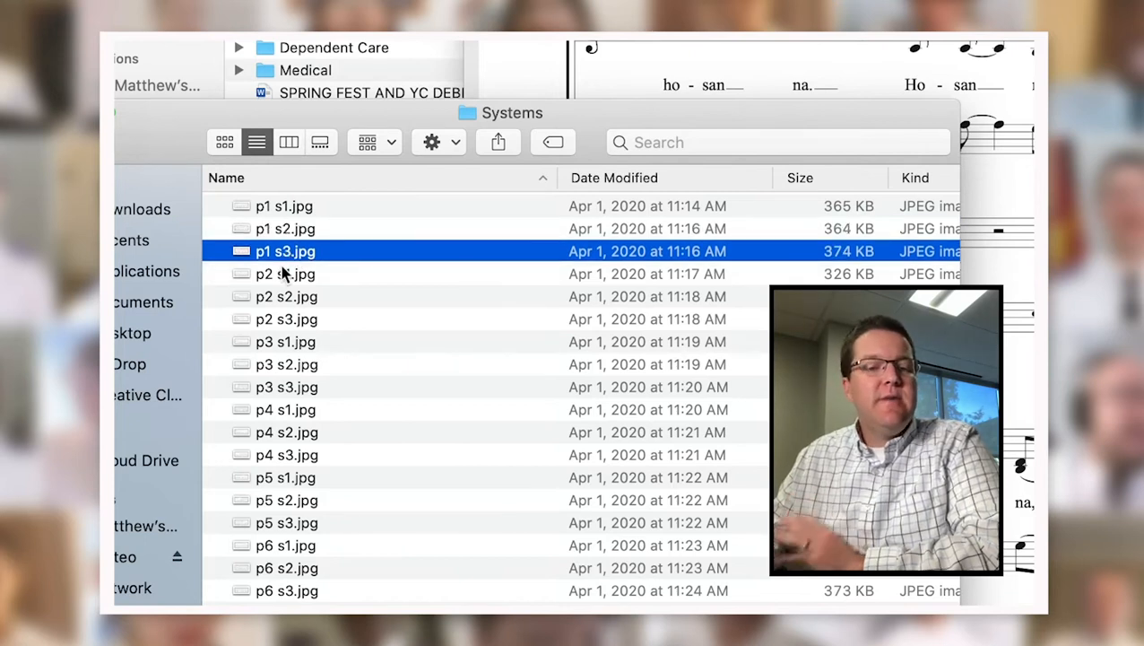
pyautogui.scroll(-5, 282, 273)
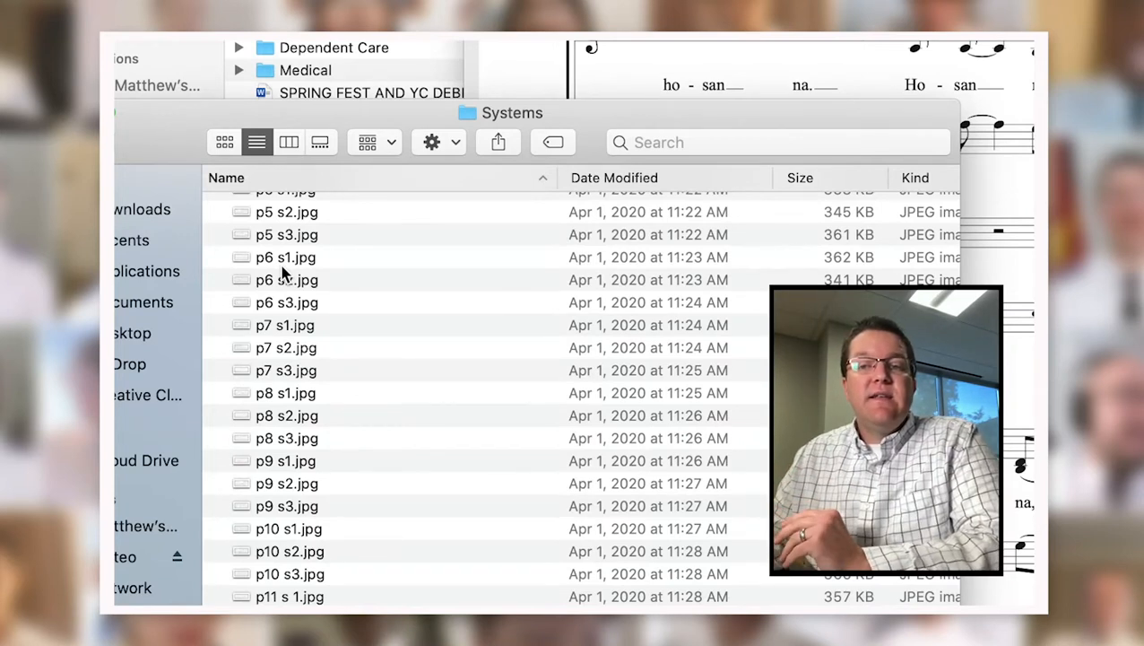
pyautogui.scroll(5, 284, 269)
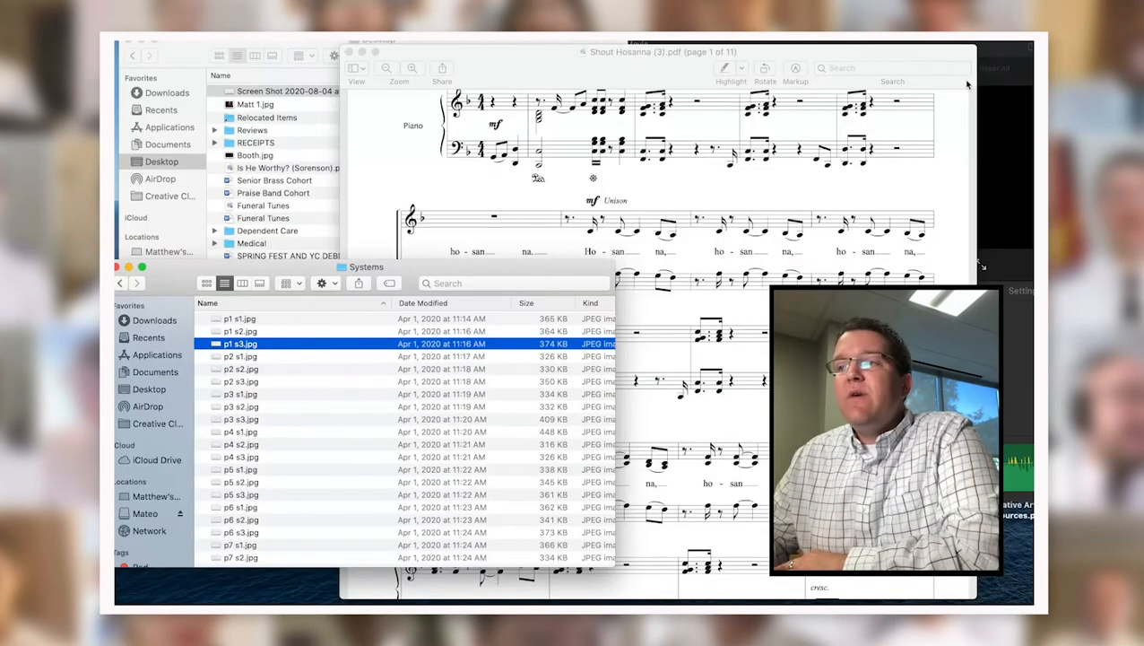
pyautogui.click(1000, 119)
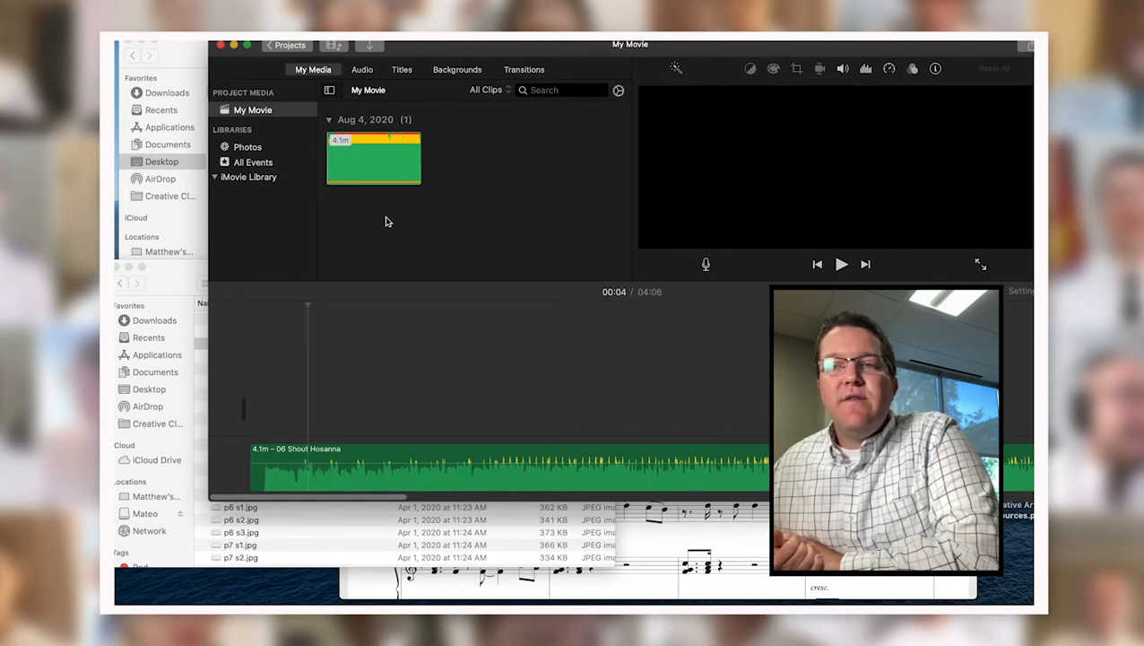
pyautogui.click(555, 184)
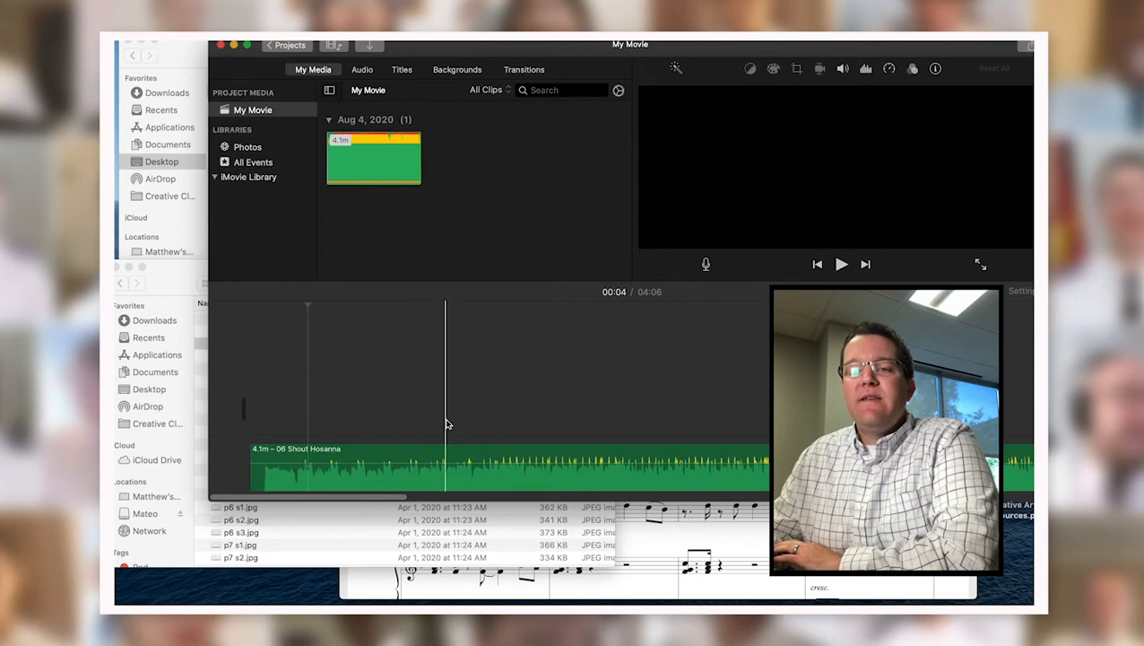
# Import all 33 score-system JPEGs into My Media and place the first at the timeline start.
pyautogui.click(204, 358)
pyautogui.scroll(-5, 261, 502)
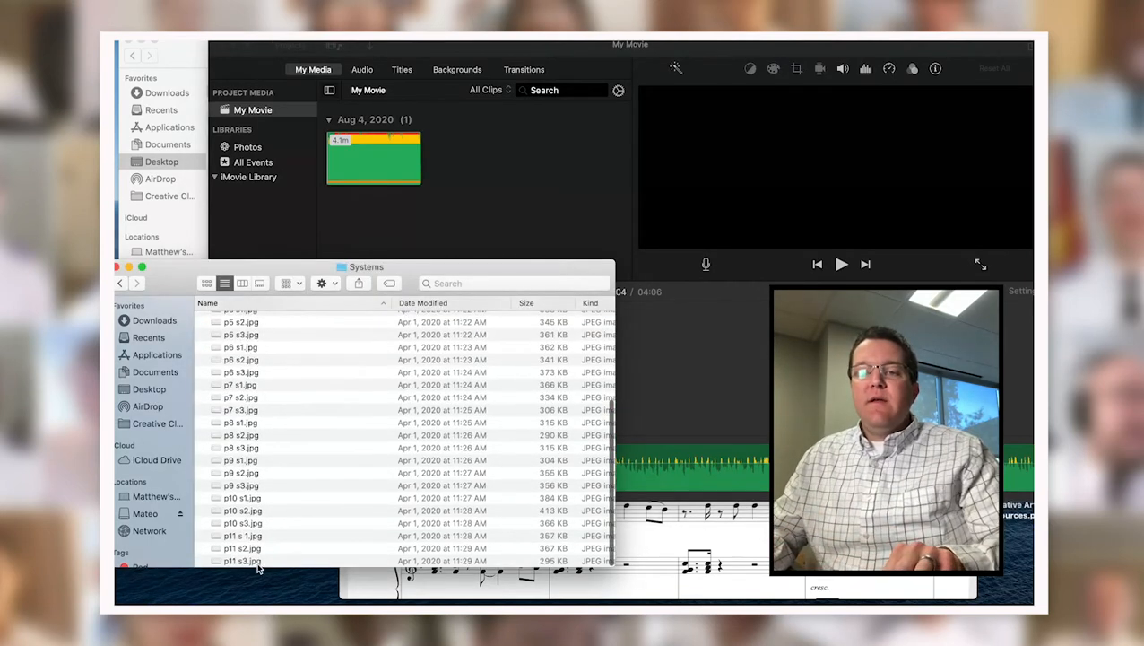
pyautogui.keyDown('shift'); pyautogui.click(274, 562); pyautogui.keyUp('shift')
pyautogui.moveTo(273, 563); pyautogui.dragTo(538, 166)
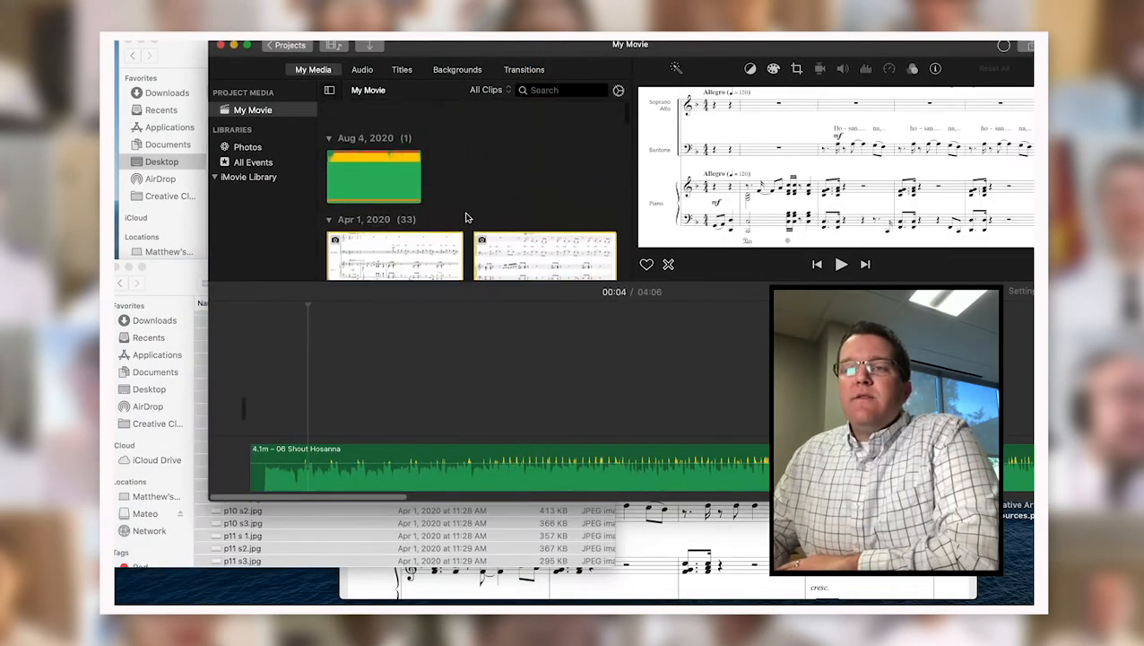
pyautogui.moveTo(400, 235); pyautogui.dragTo(252, 411)
# Set the first score clip's framing style to Fit after comparing it with Crop to Fill.
pyautogui.click(796, 68)
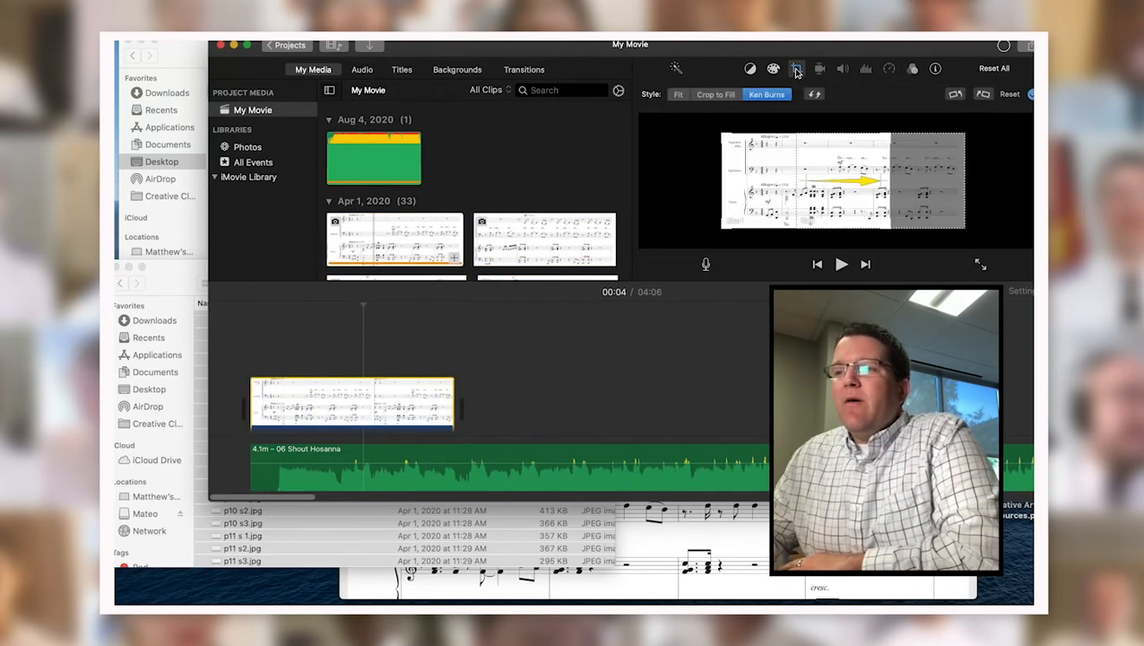
pyautogui.click(678, 96)
pyautogui.click(707, 96)
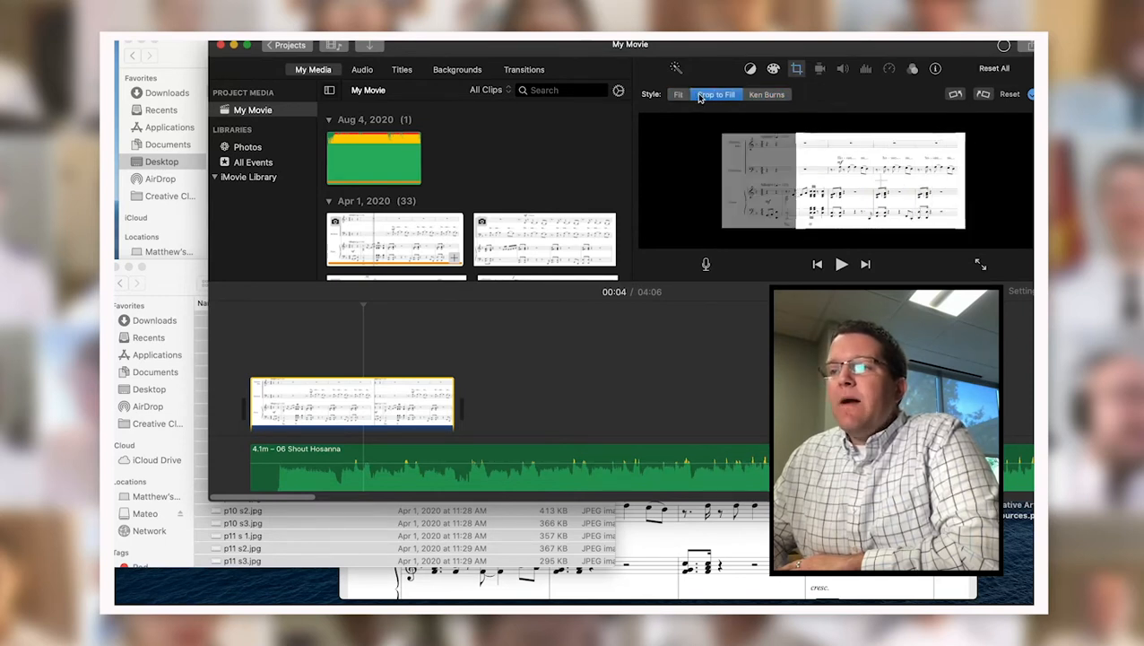
pyautogui.click(677, 97)
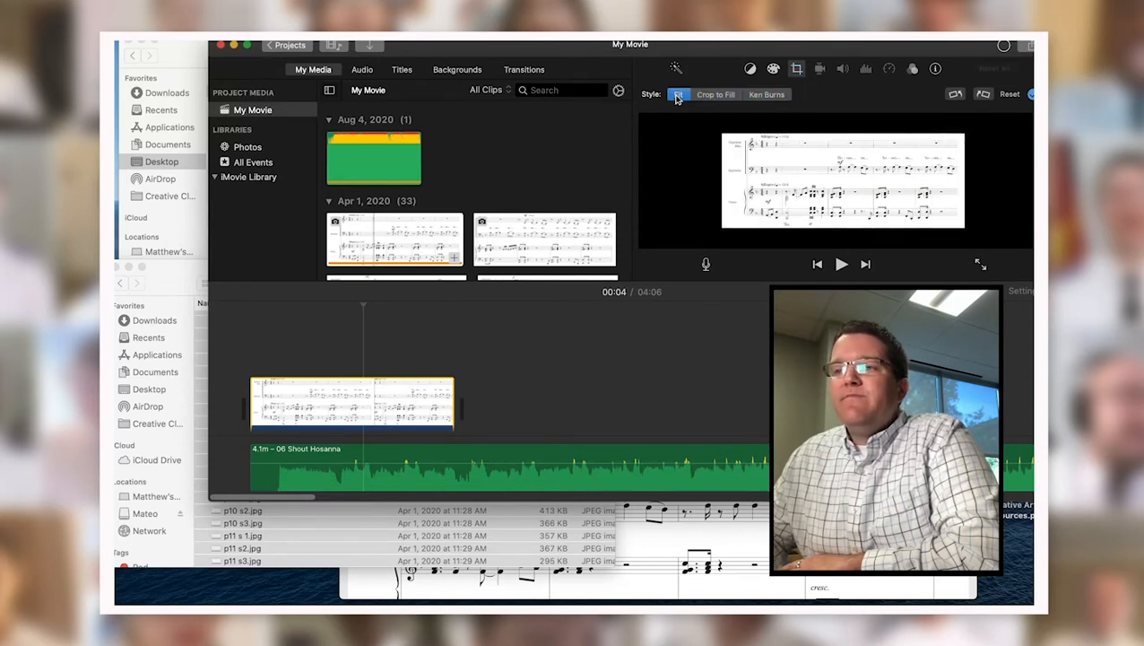
# Play the movie from the start to check the clip over the music.
pyautogui.click(262, 329)
pyautogui.press('space')
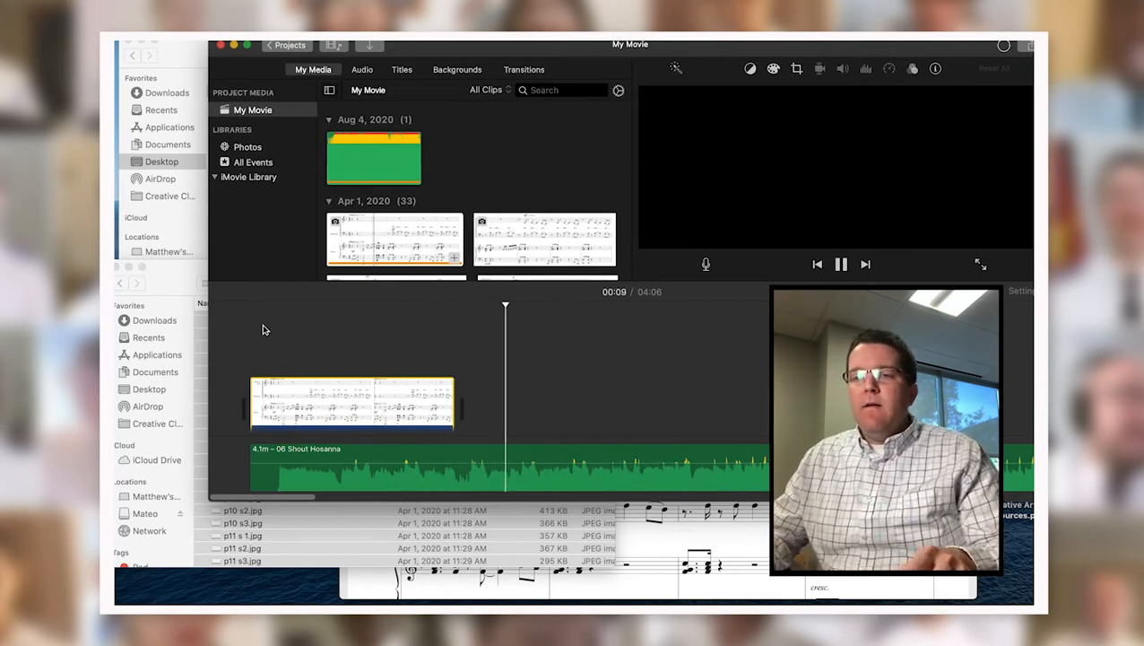
pyautogui.press('space')
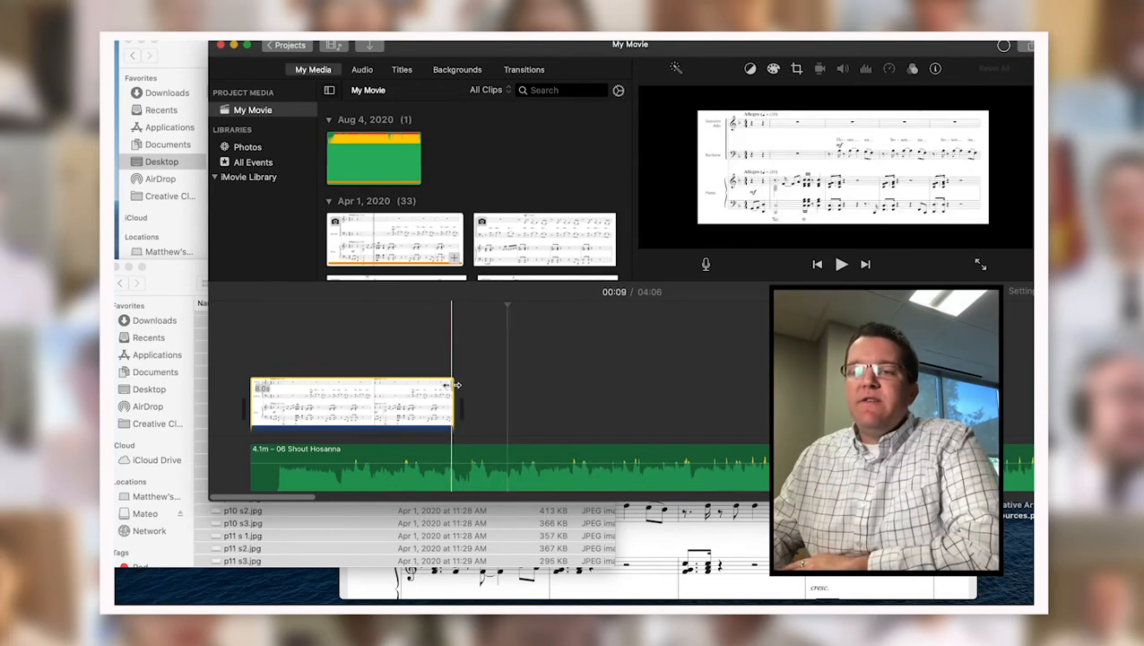
# Lengthen the first score clip to about 10 seconds and play to check its timing.
pyautogui.moveTo(455, 384); pyautogui.dragTo(559, 392)
pyautogui.click(572, 350)
pyautogui.click(529, 322)
pyautogui.press('space')
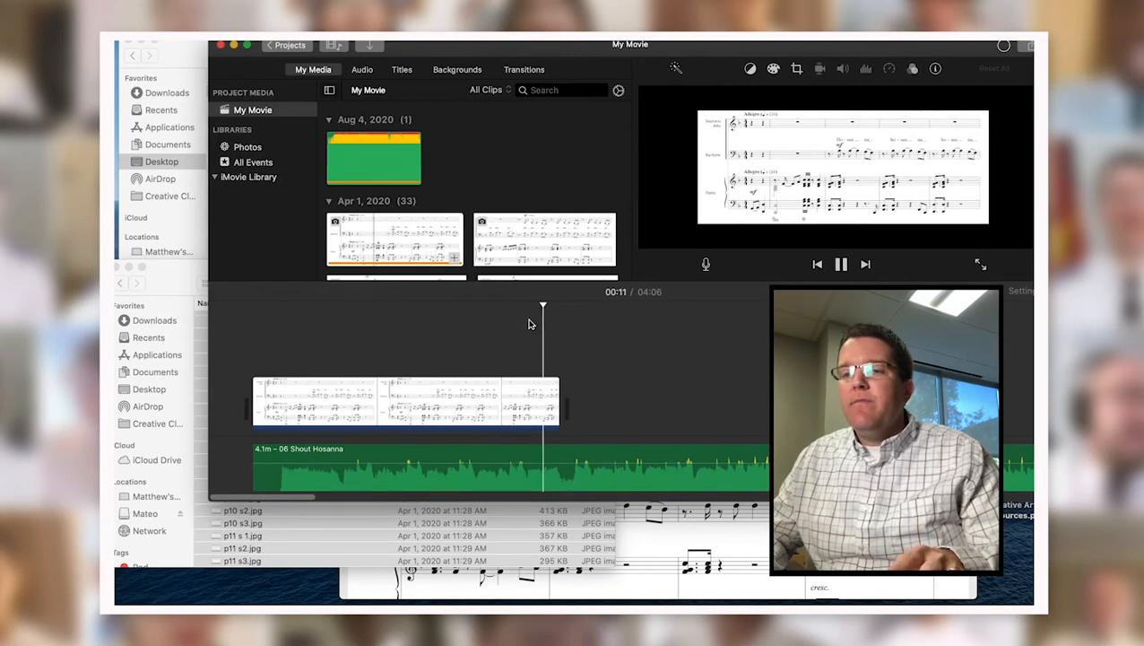
# Add the second system image after the first clip and play across both.
pyautogui.click(497, 231)
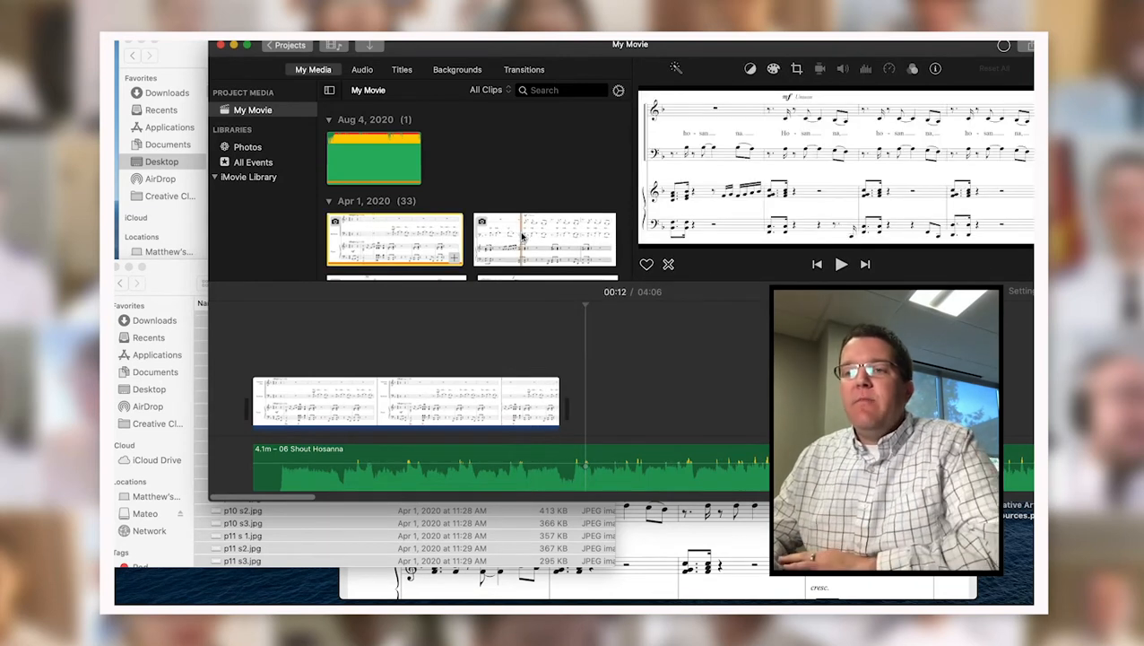
pyautogui.moveTo(521, 235); pyautogui.dragTo(584, 387)
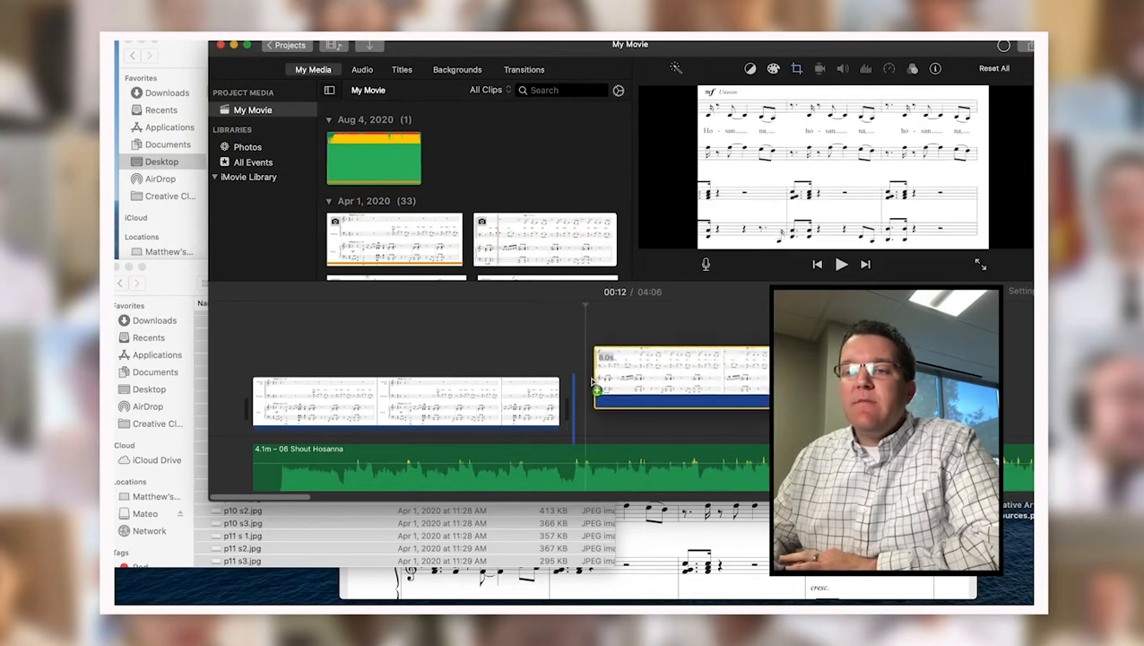
pyautogui.click(539, 329)
pyautogui.press('space')
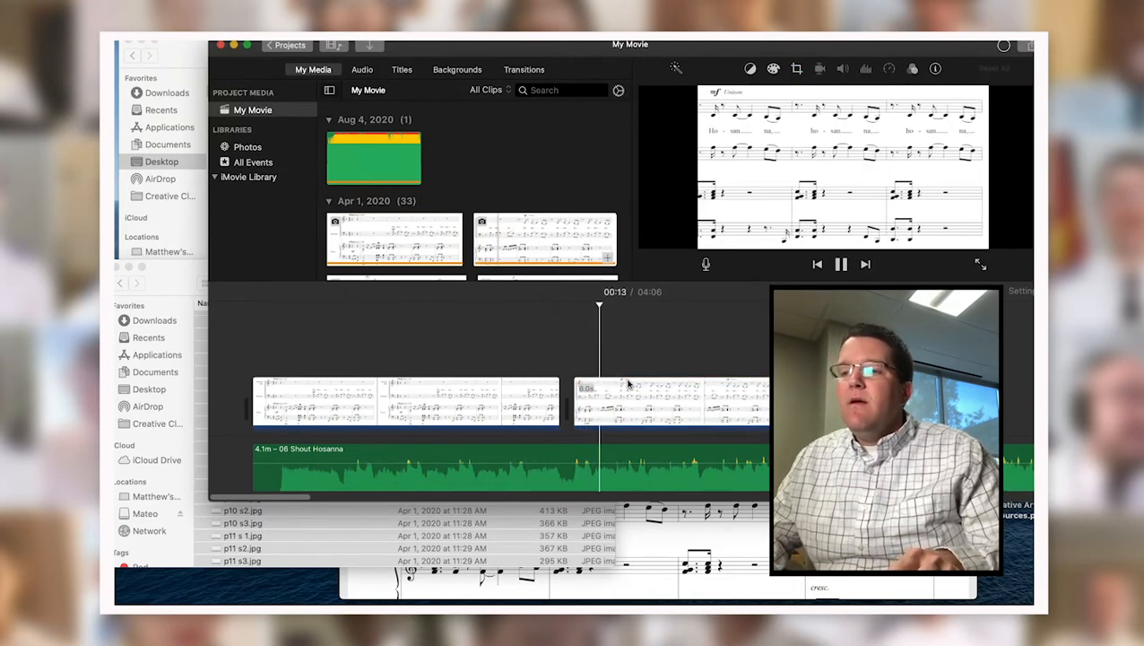
# Set the second score clip to the Fit style and play it back.
pyautogui.click(649, 406)
pyautogui.click(796, 68)
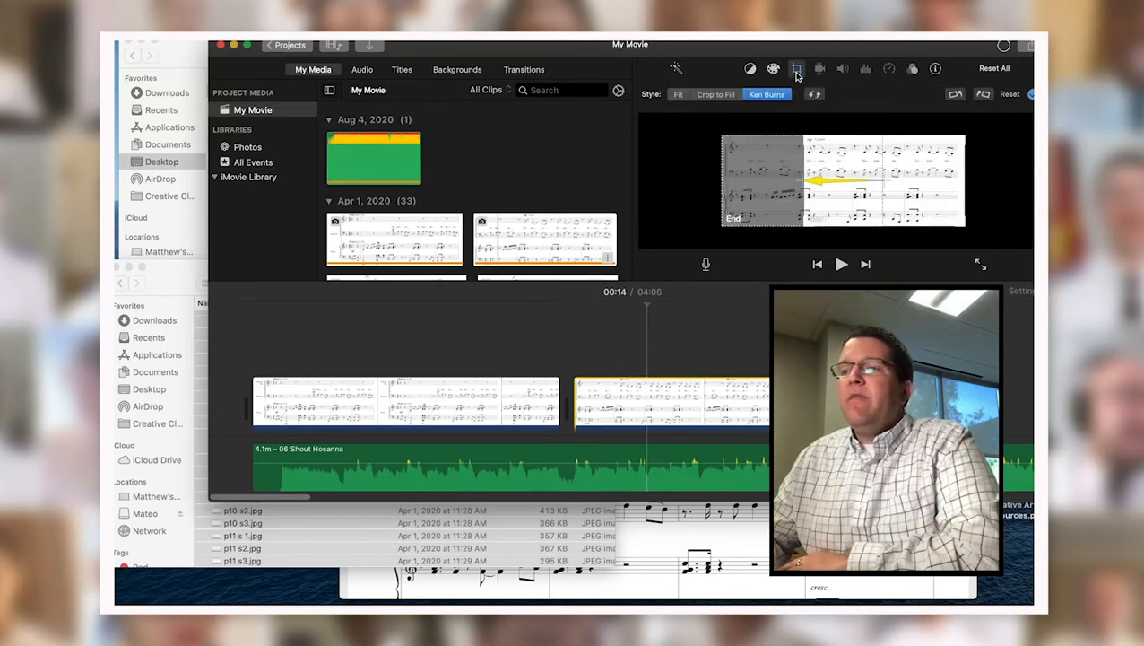
pyautogui.click(679, 95)
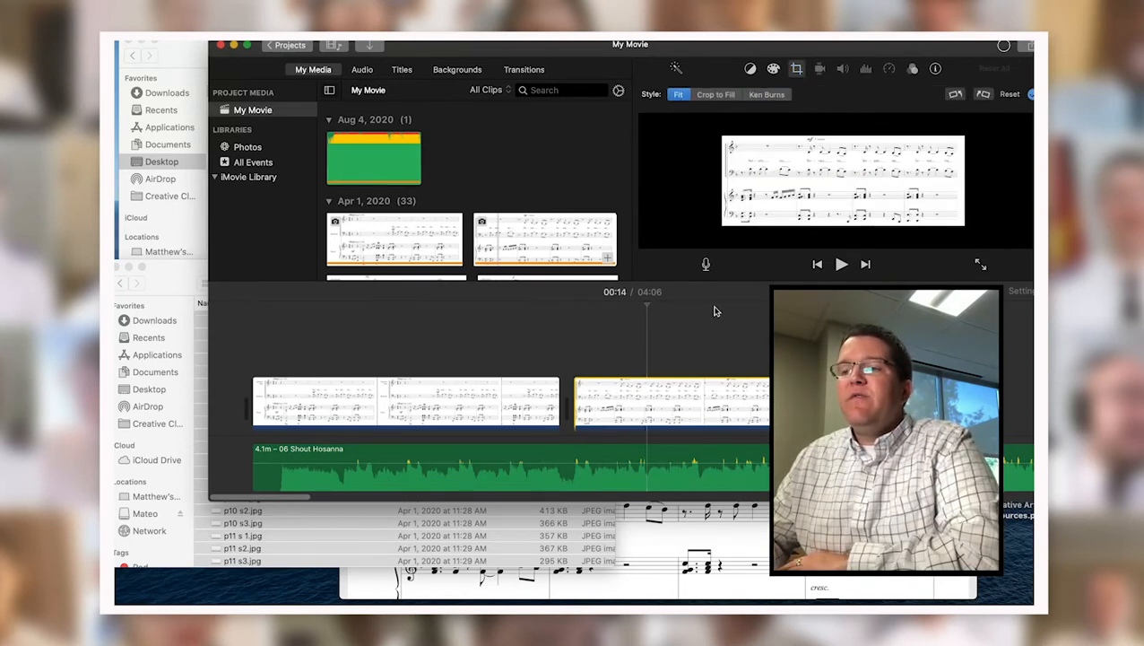
pyautogui.click(539, 347)
pyautogui.press('space')
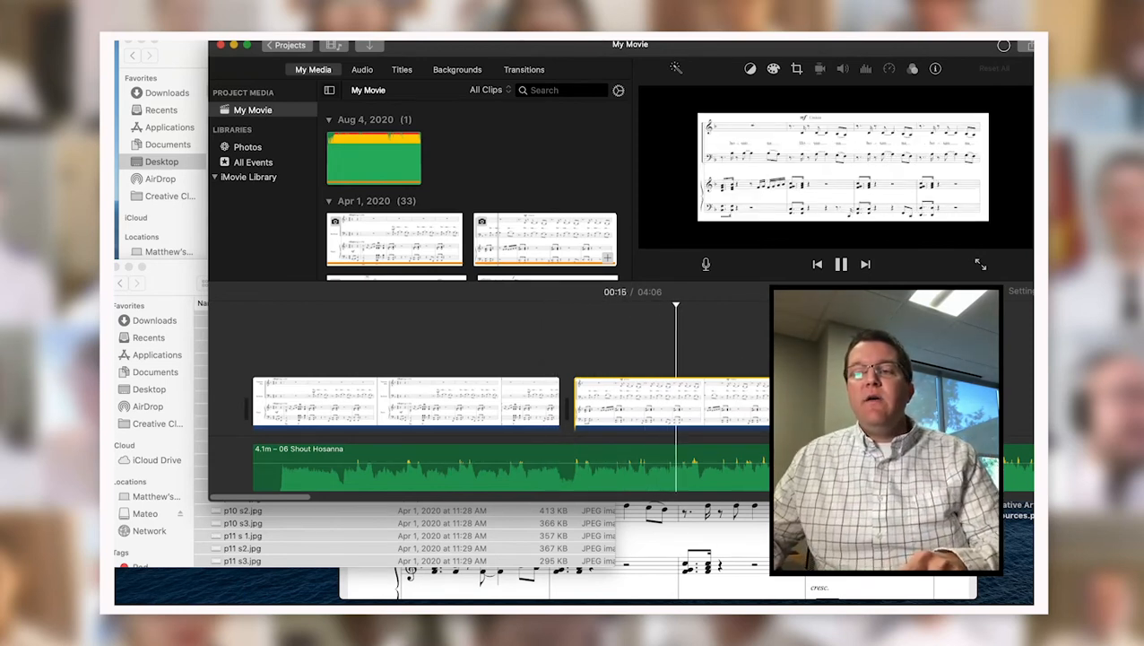
pyautogui.press('space')
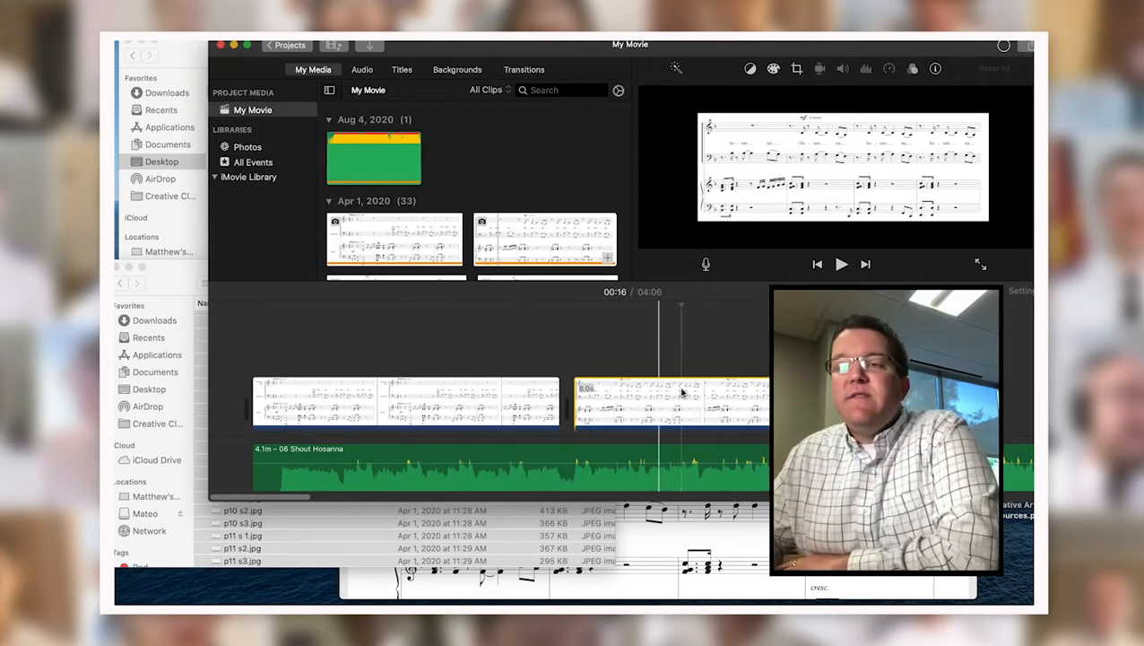
# Insert a Page Curl Right transition between the first two score clips.
pyautogui.click(539, 401)
pyautogui.click(523, 69)
pyautogui.scroll(-3, 372, 217)
pyautogui.scroll(-5, 372, 217)
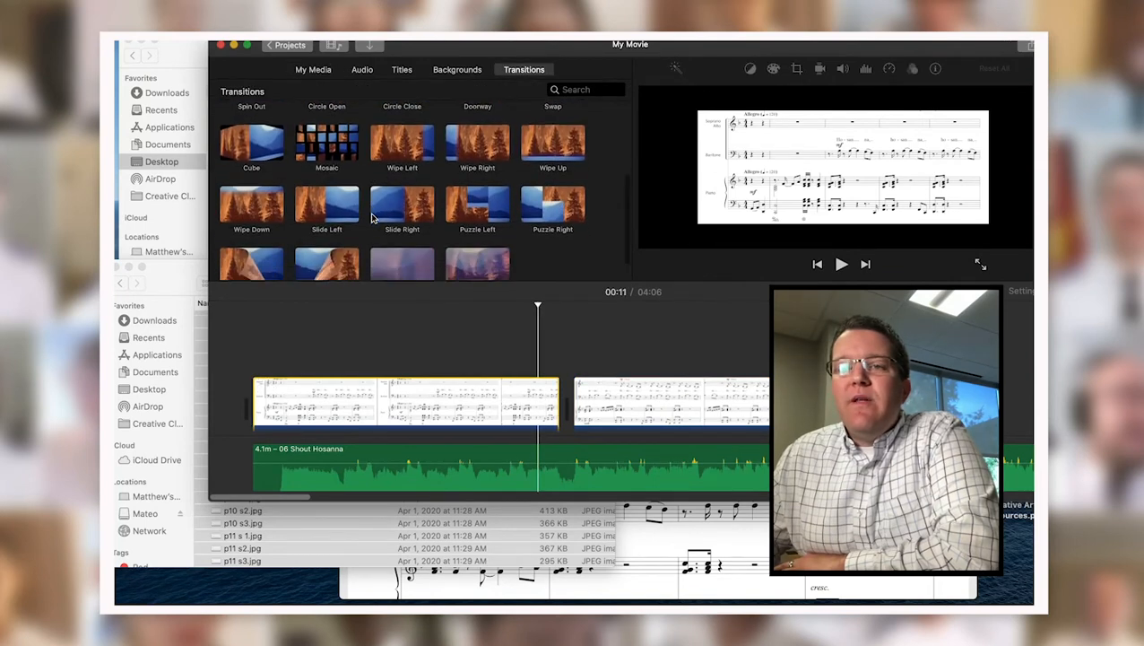
pyautogui.click(328, 255)
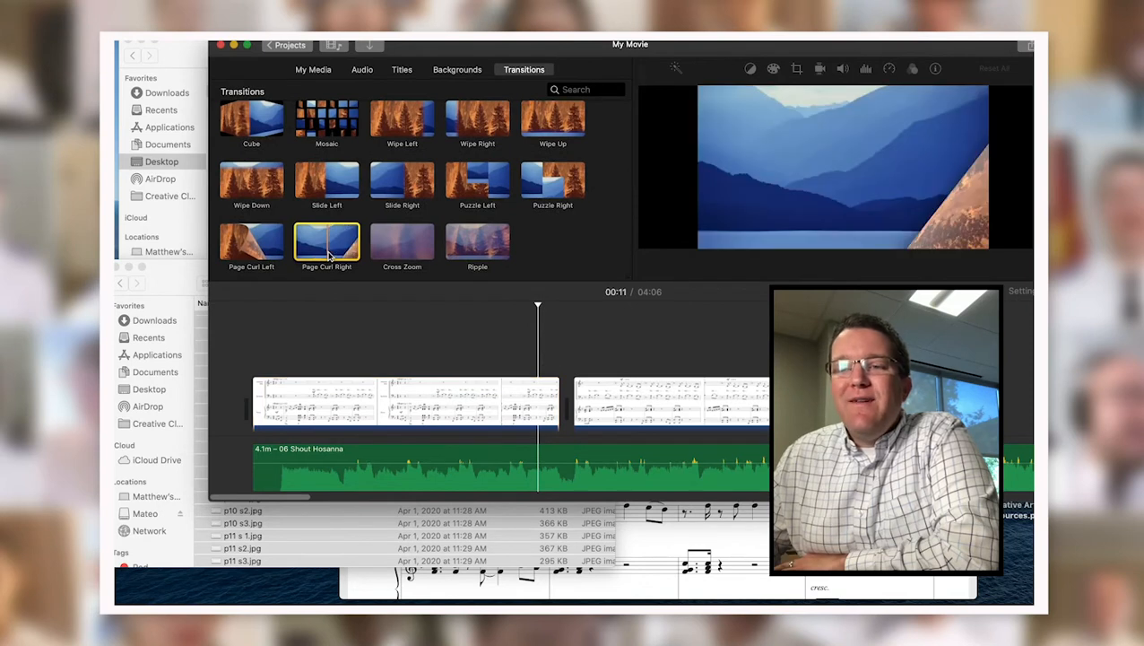
pyautogui.moveTo(328, 256); pyautogui.dragTo(574, 364)
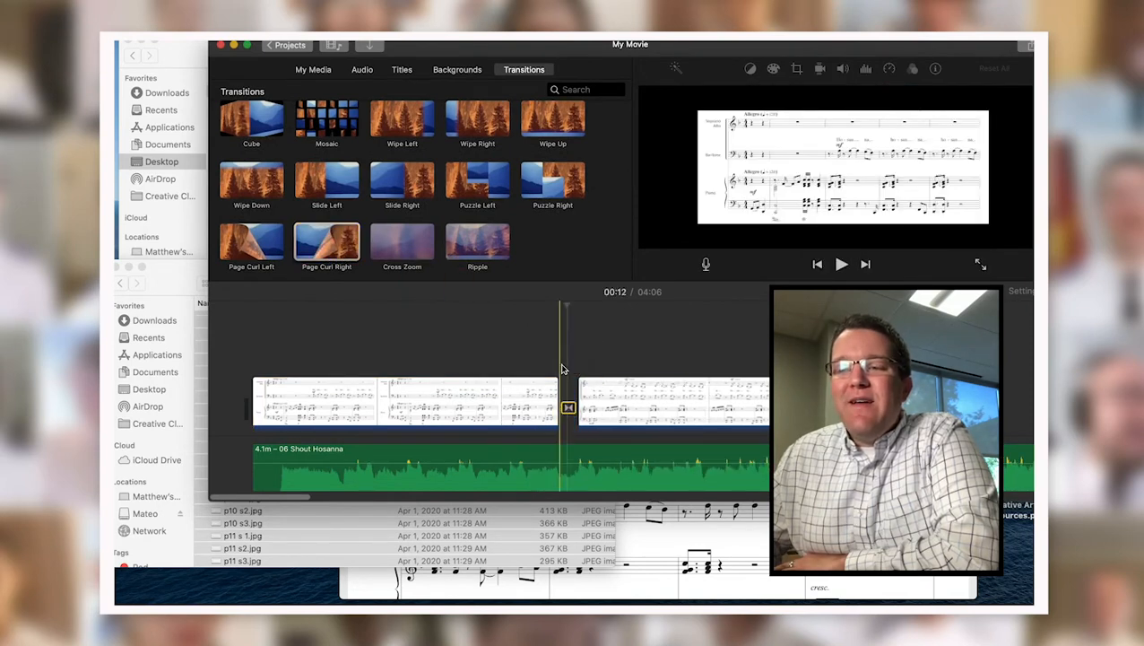
# Play across the Page Curl Right transition, then delete it.
pyautogui.press('space')
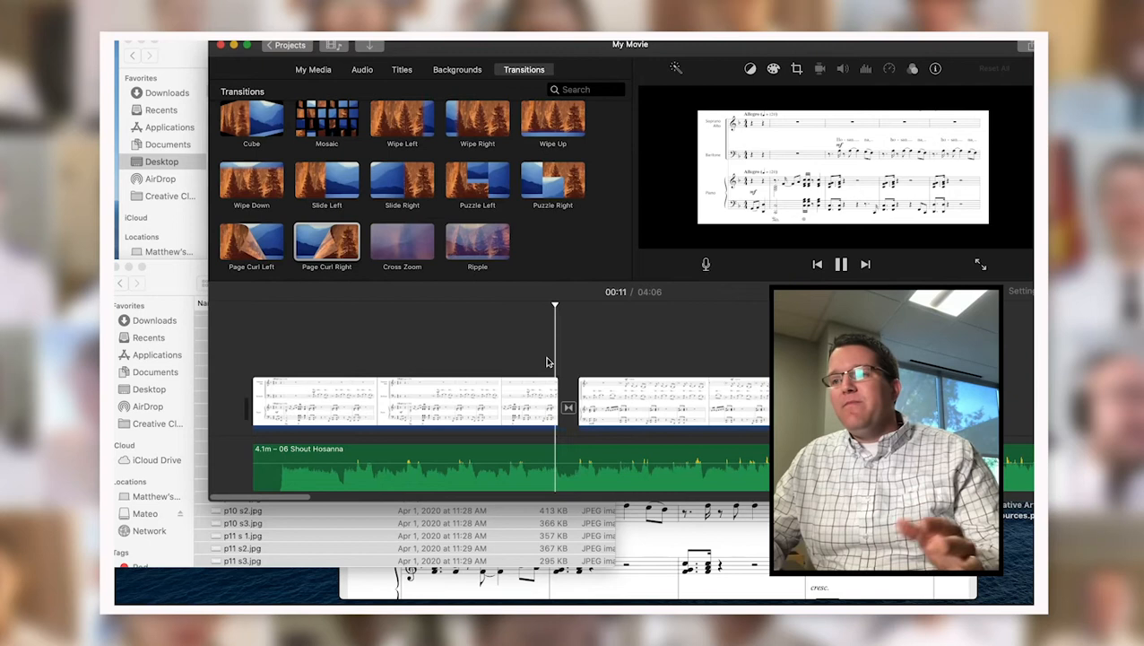
pyautogui.click(567, 408)
pyautogui.press('Delete')
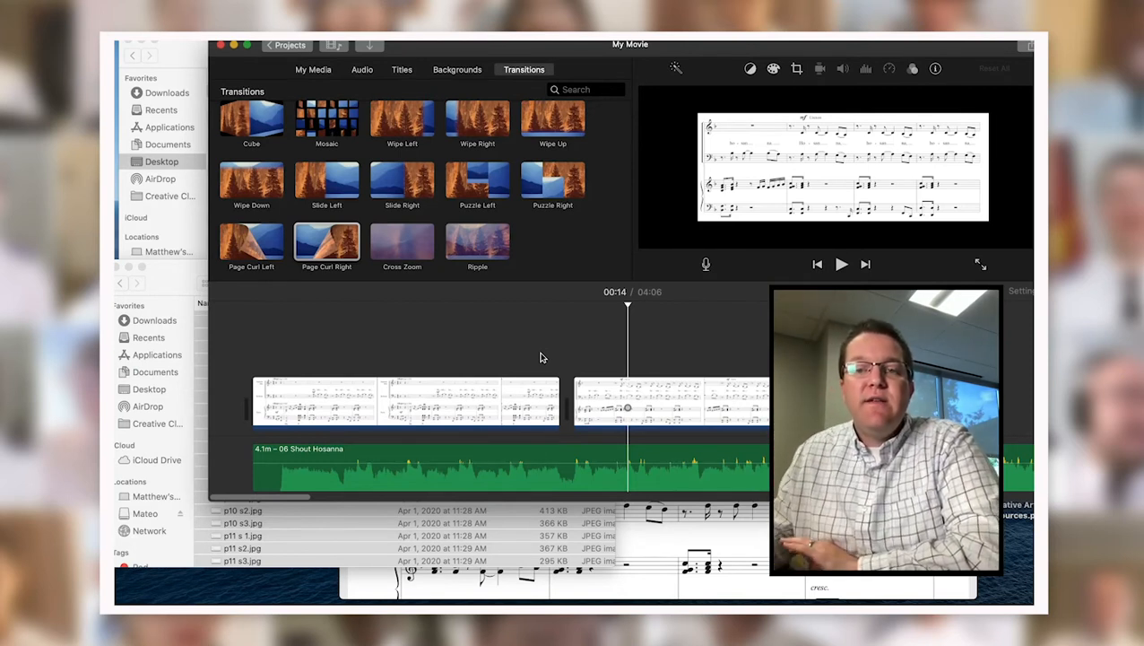
# Go up from Systems to the Shout Hosanna folder and open Score Follow.
pyautogui.click(160, 296)
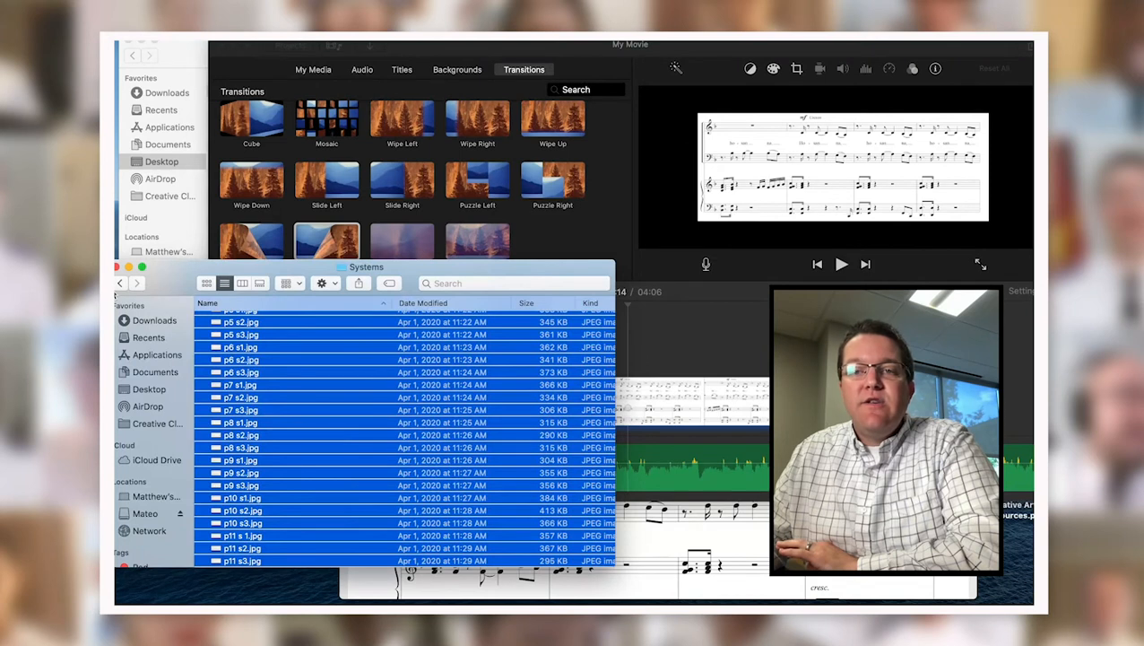
pyautogui.click(119, 282)
pyautogui.click(265, 330)
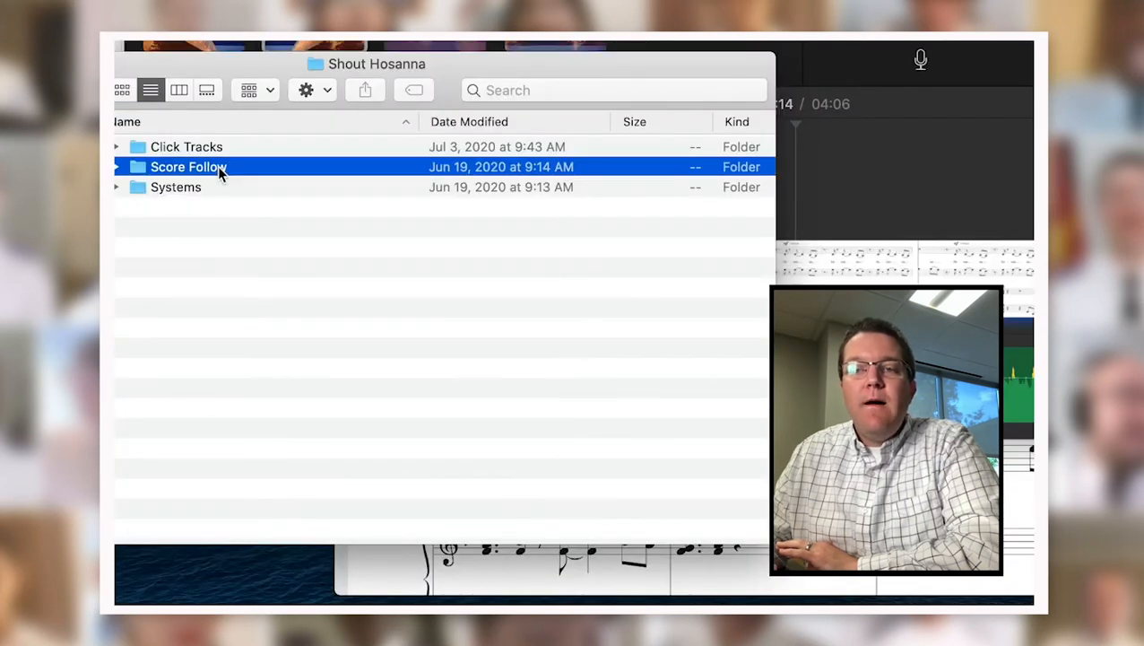
pyautogui.doubleClick(217, 167)
# Preview Shout Hosanna, full.mp4 and the V1-start of C video, closing each.
pyautogui.click(297, 227)
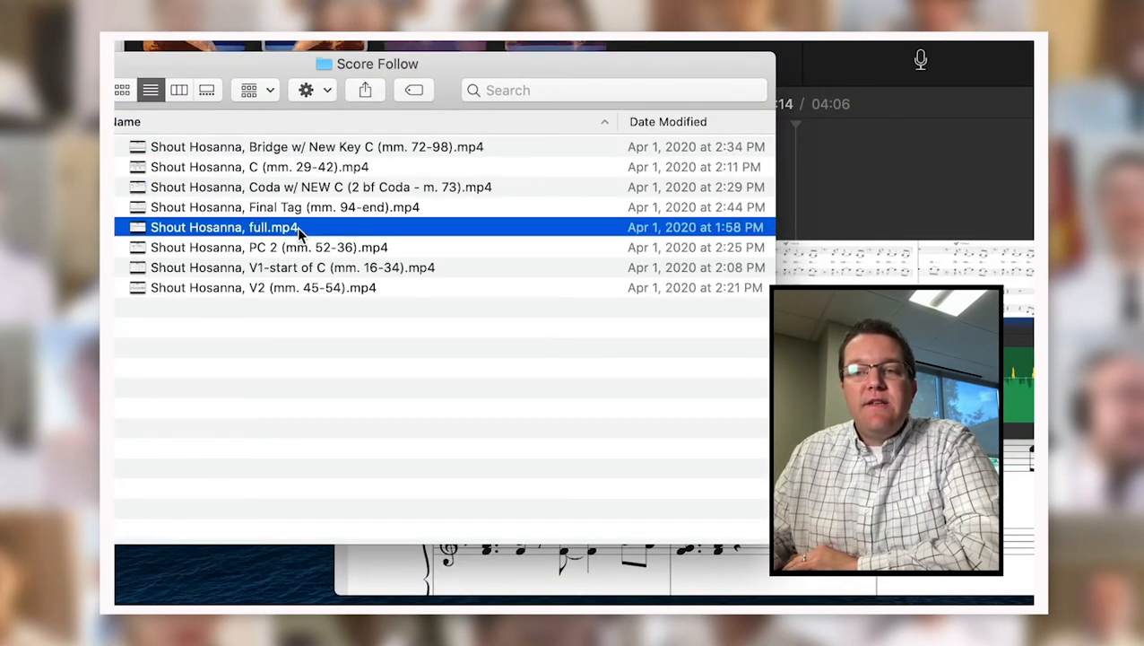
pyautogui.doubleClick(437, 229)
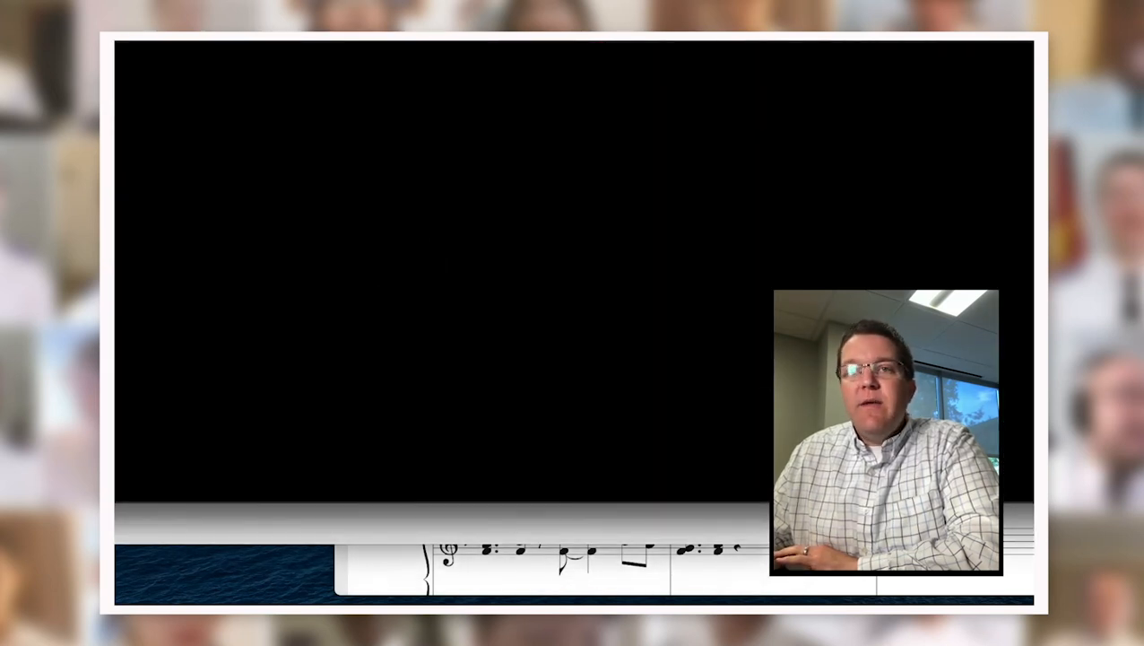
pyautogui.press('super+w')
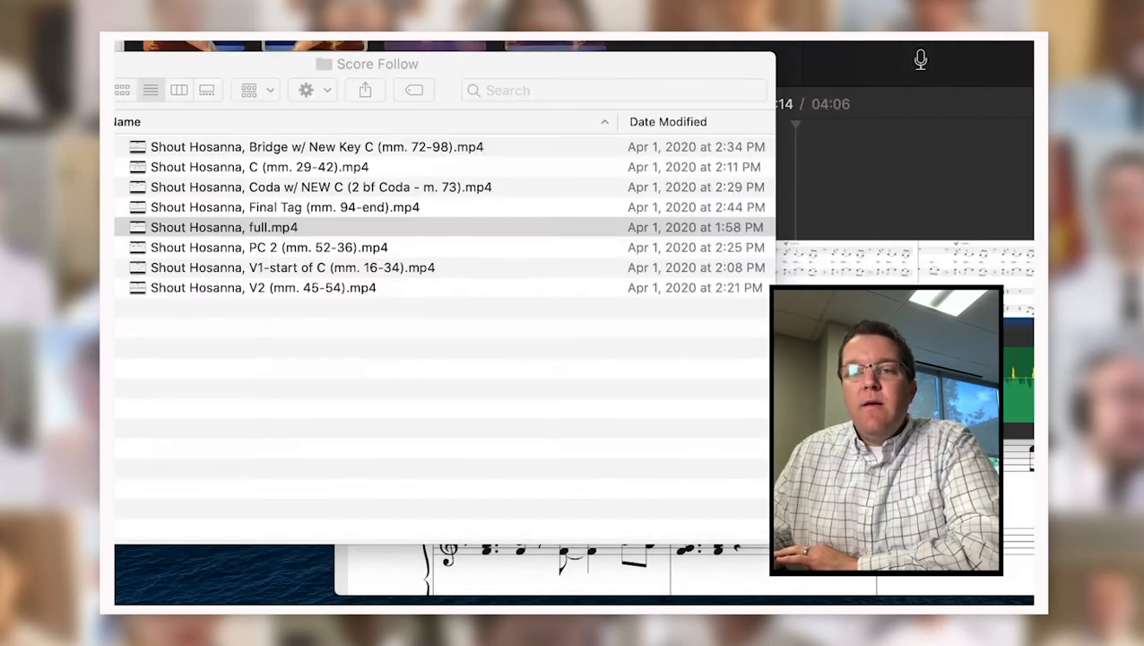
pyautogui.click(335, 268)
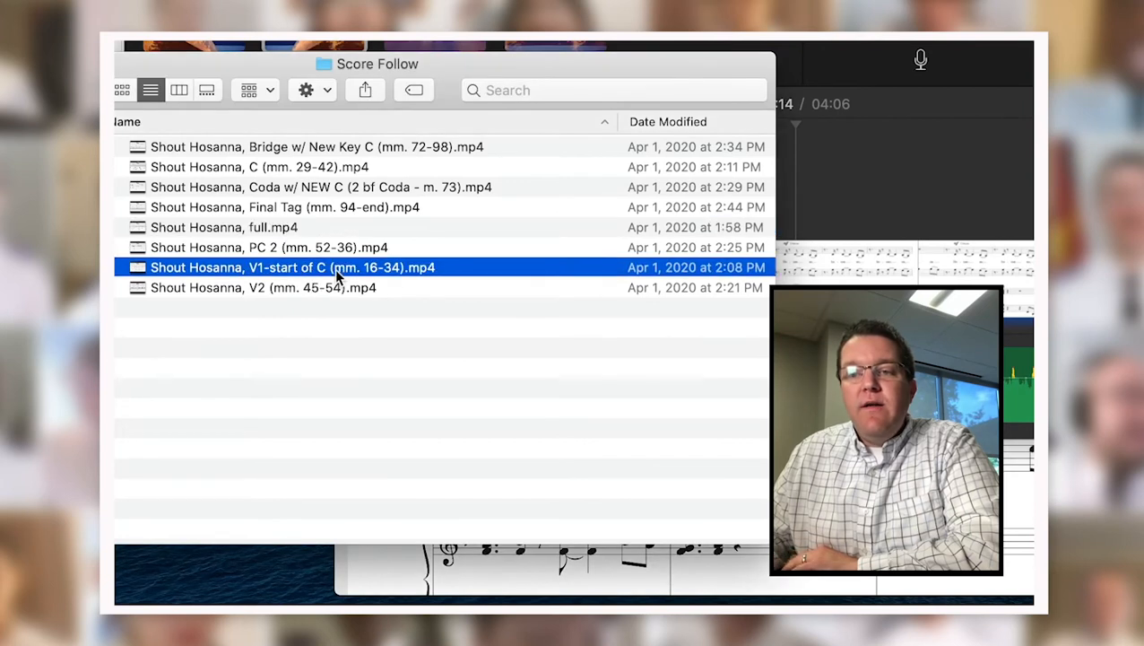
pyautogui.doubleClick(290, 276)
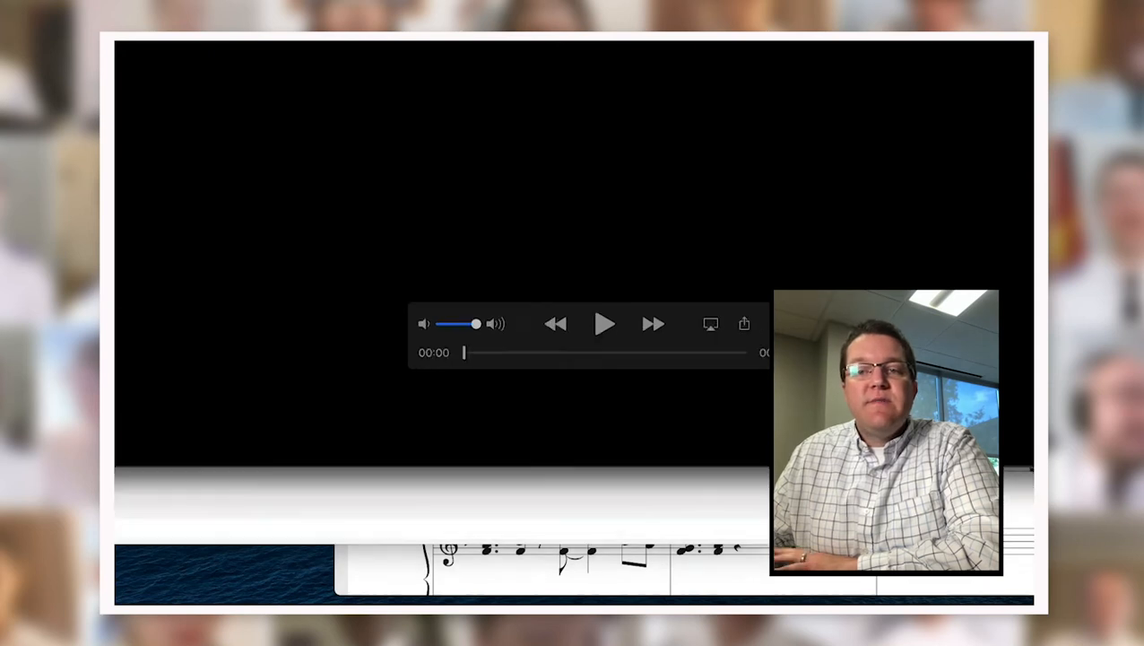
pyautogui.press('super+w')
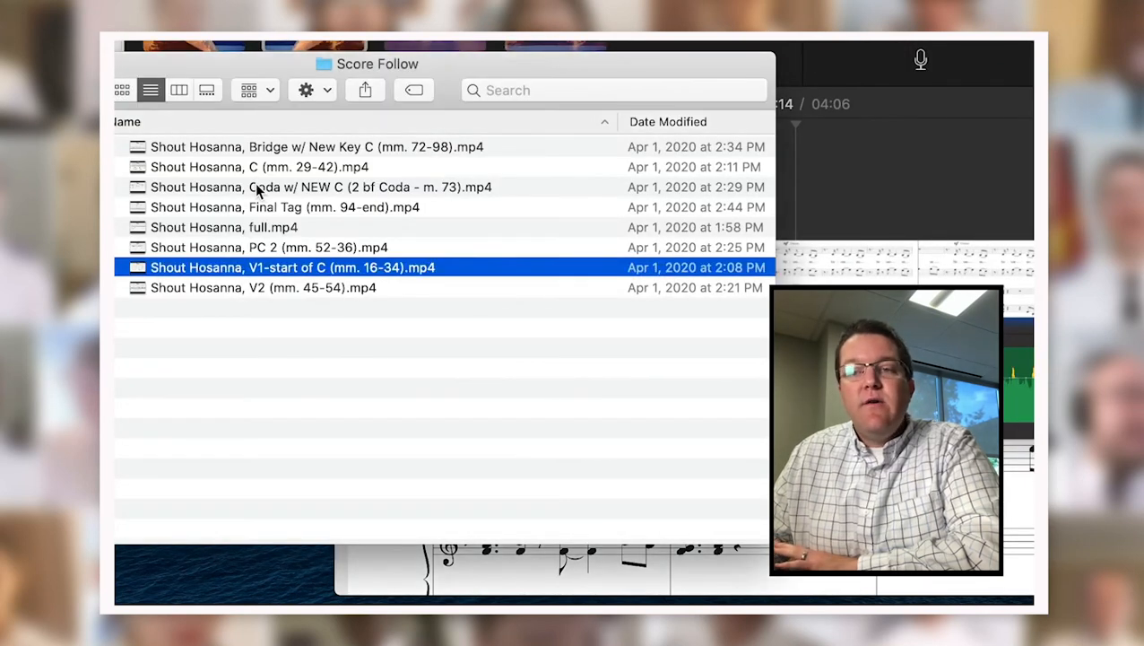
# Select the C (mm. 29-42) and Bridge w/ New Key C videos, then nudge the window right.
pyautogui.click(219, 169)
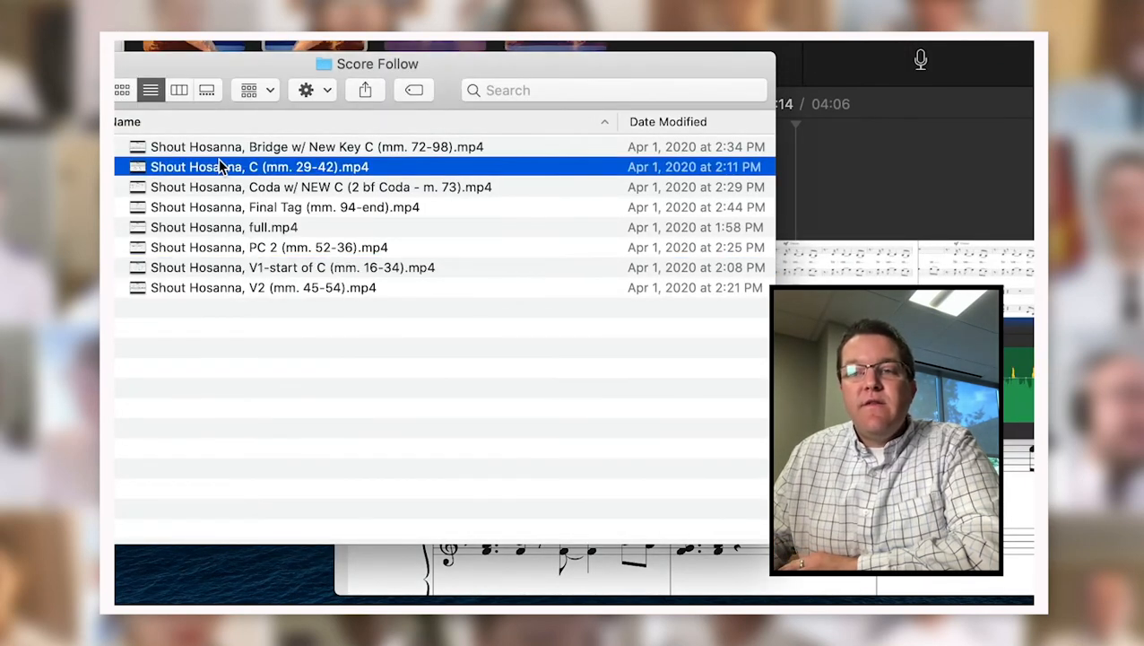
pyautogui.click(269, 148)
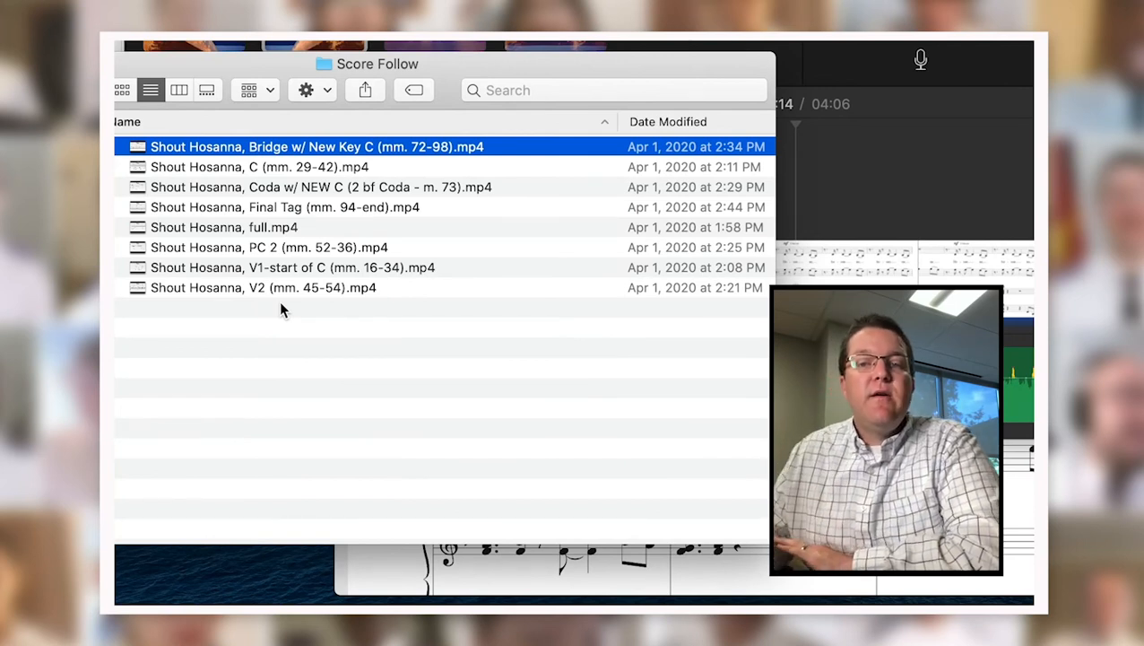
pyautogui.moveTo(269, 64); pyautogui.dragTo(316, 62)
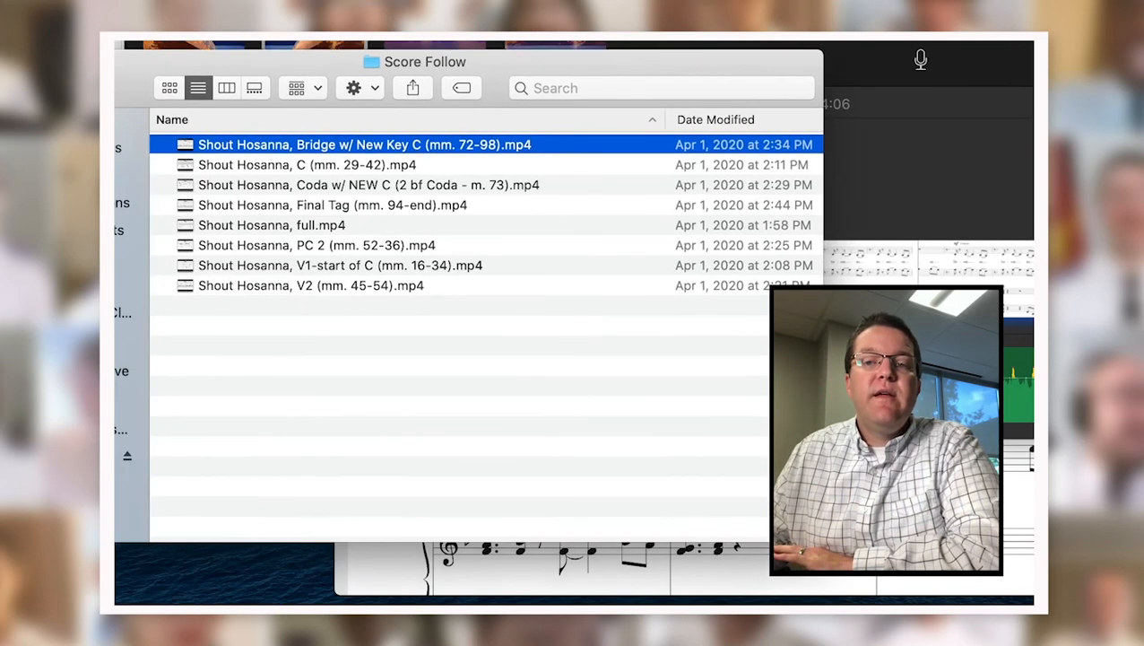